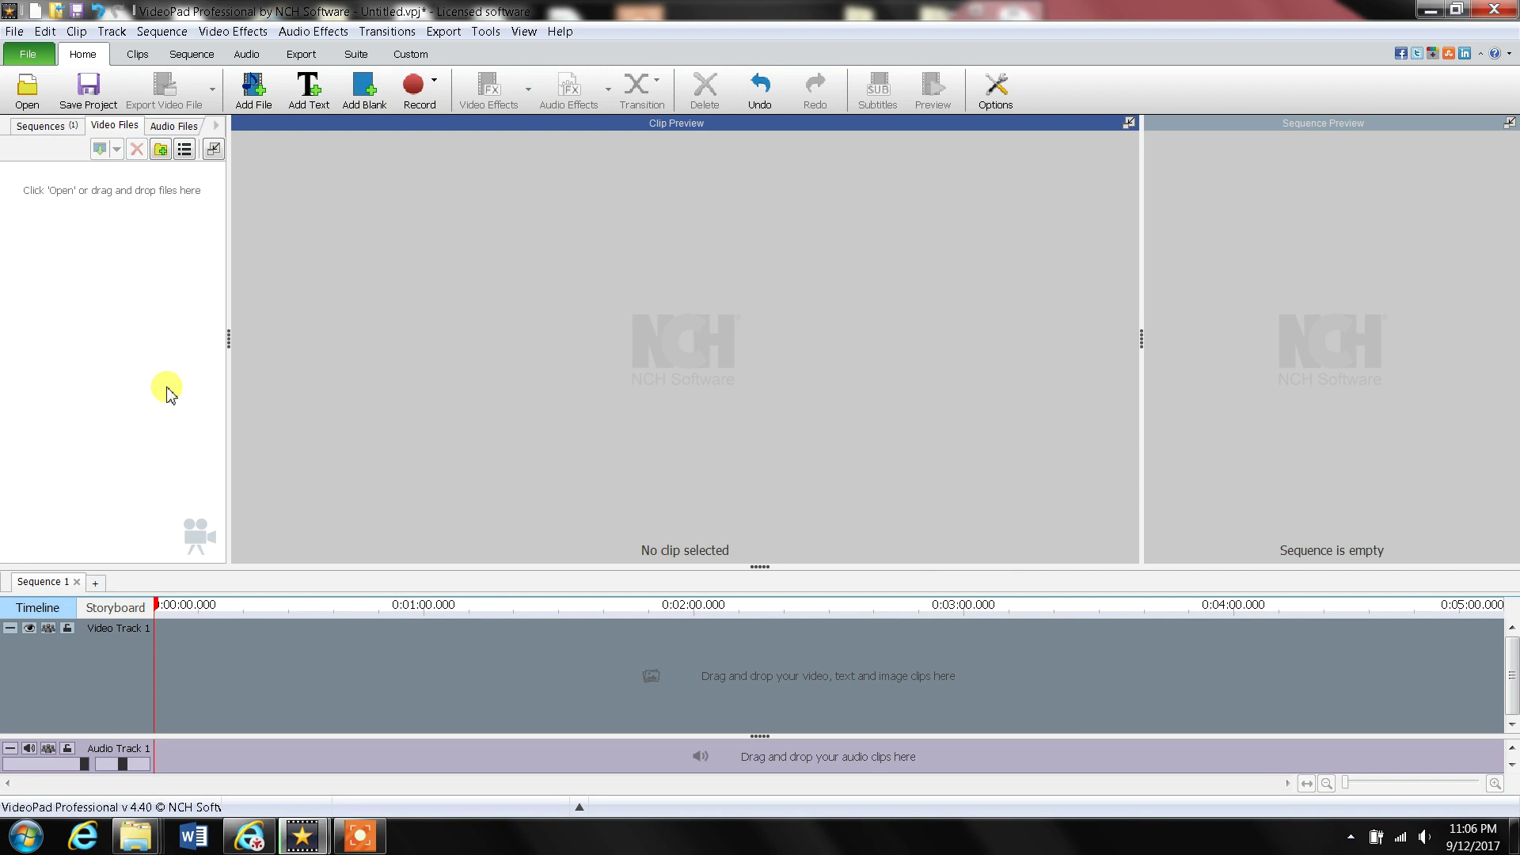
Open the Edit menu and move across to the Clip menu to reveal Add File(s)
{"action": "left_click", "coordinate": [48, 37]}
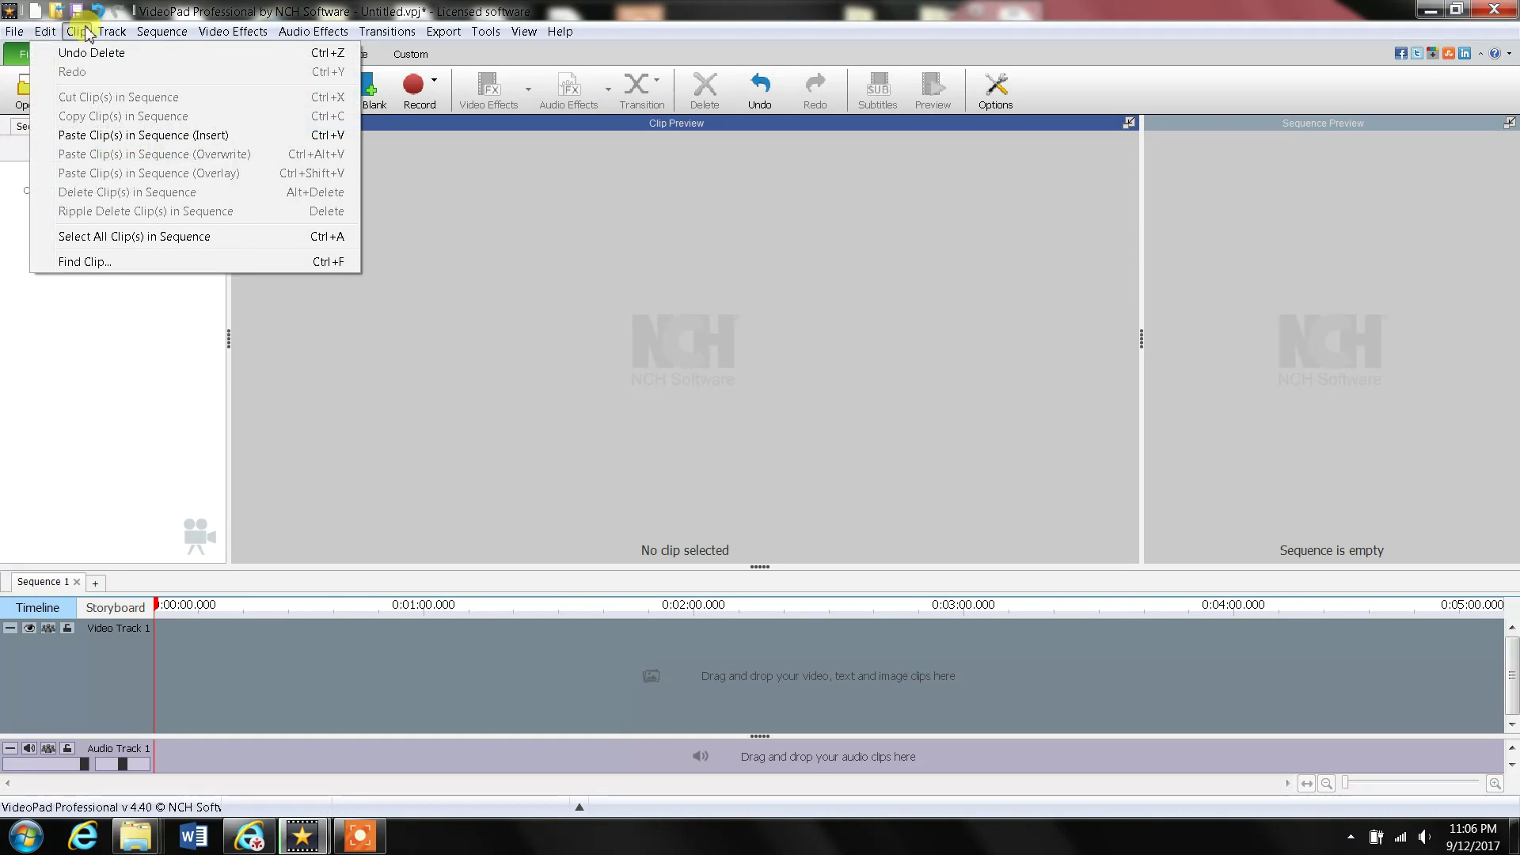
{"action": "mouse_move", "coordinate": [94, 32]}
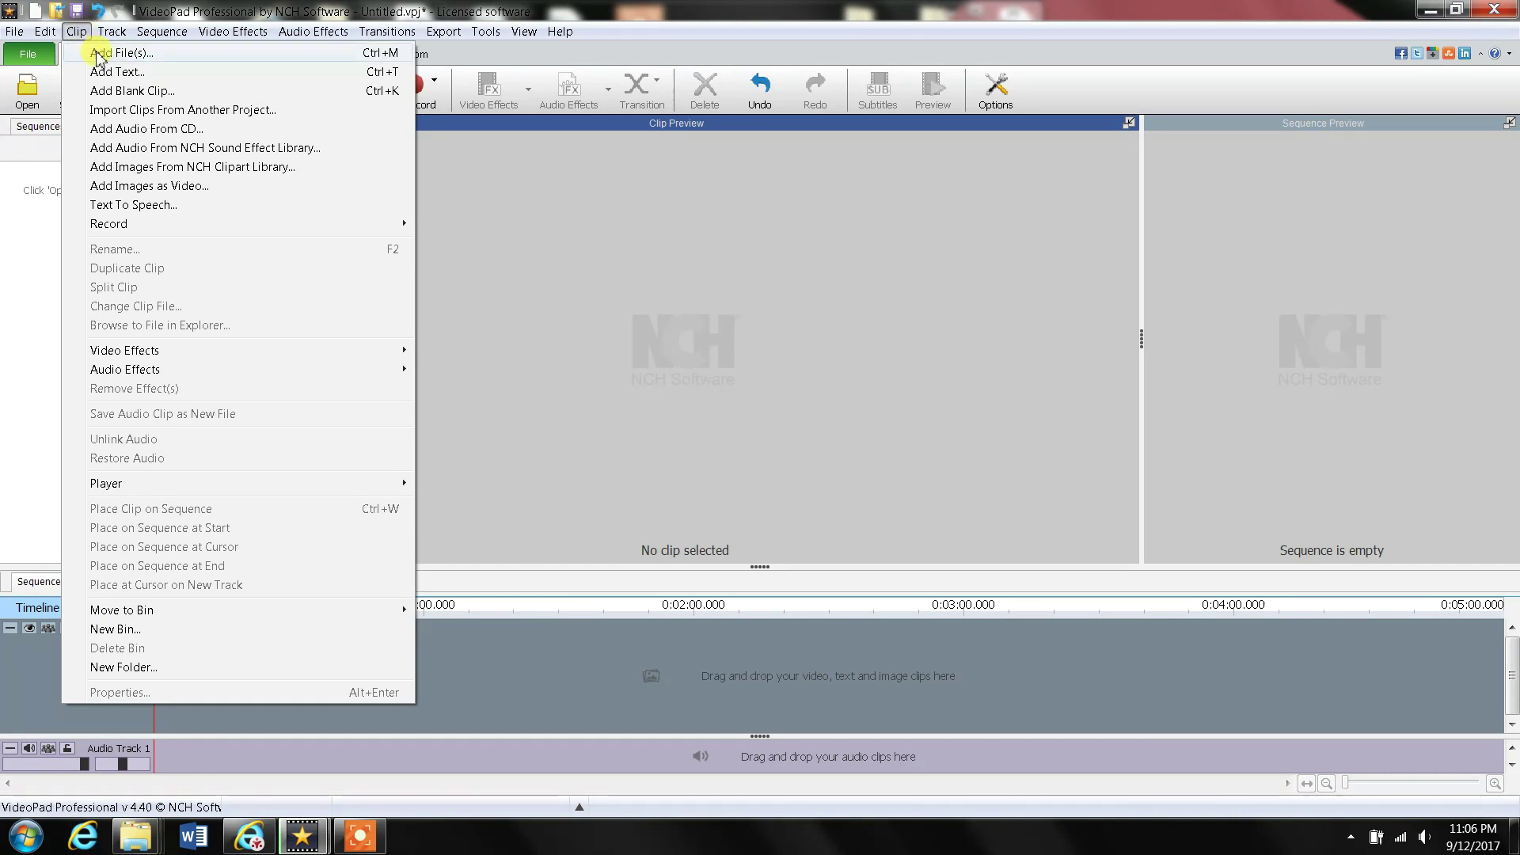
Import soccer Highlight.mp4 into the project through Clip > Add File(s)
{"action": "left_click", "coordinate": [98, 56]}
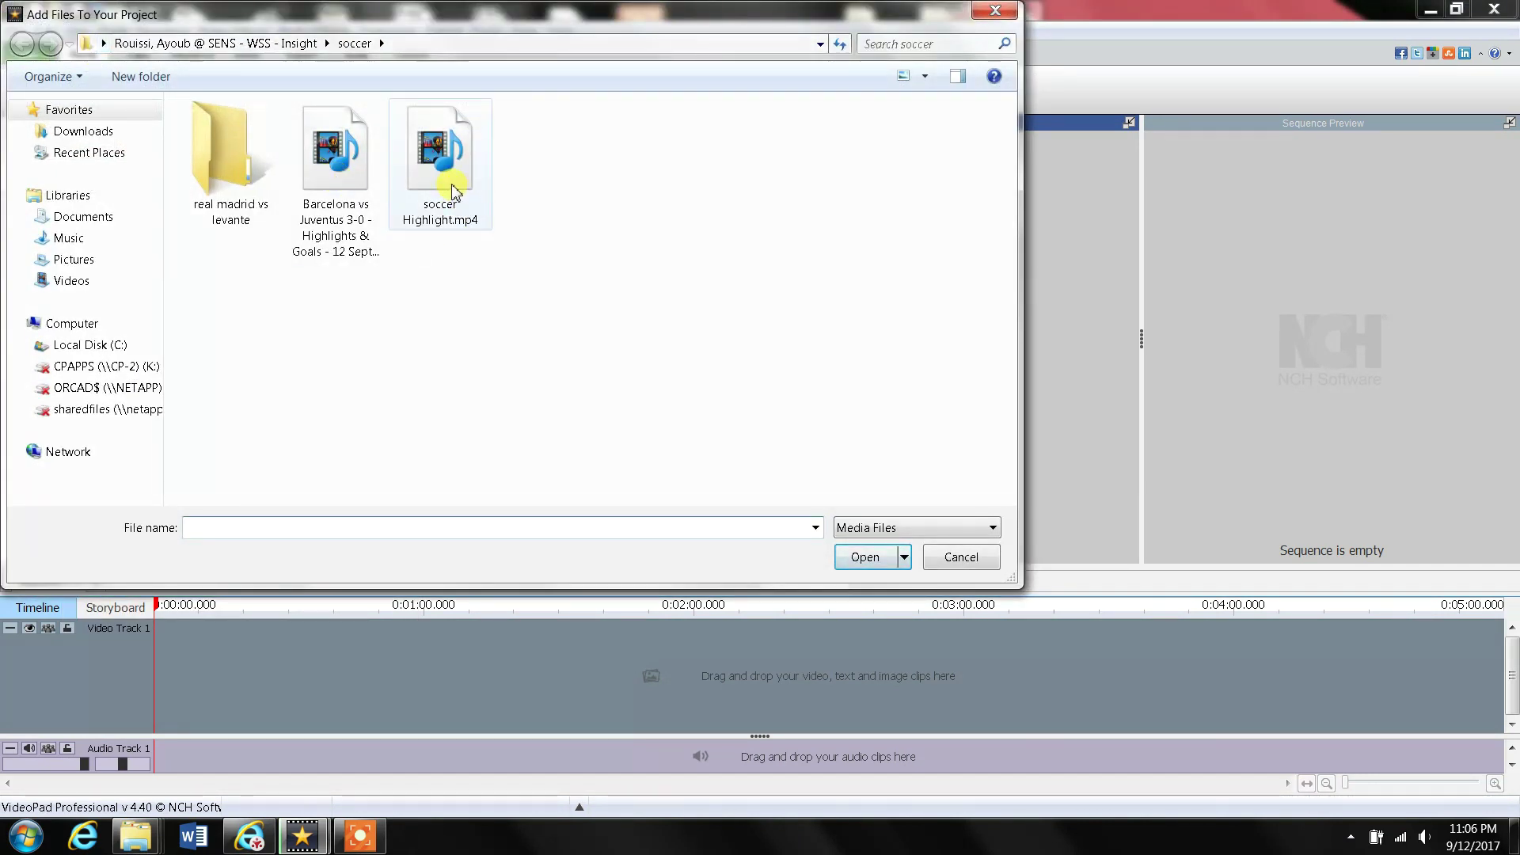
{"action": "left_click", "coordinate": [453, 193]}
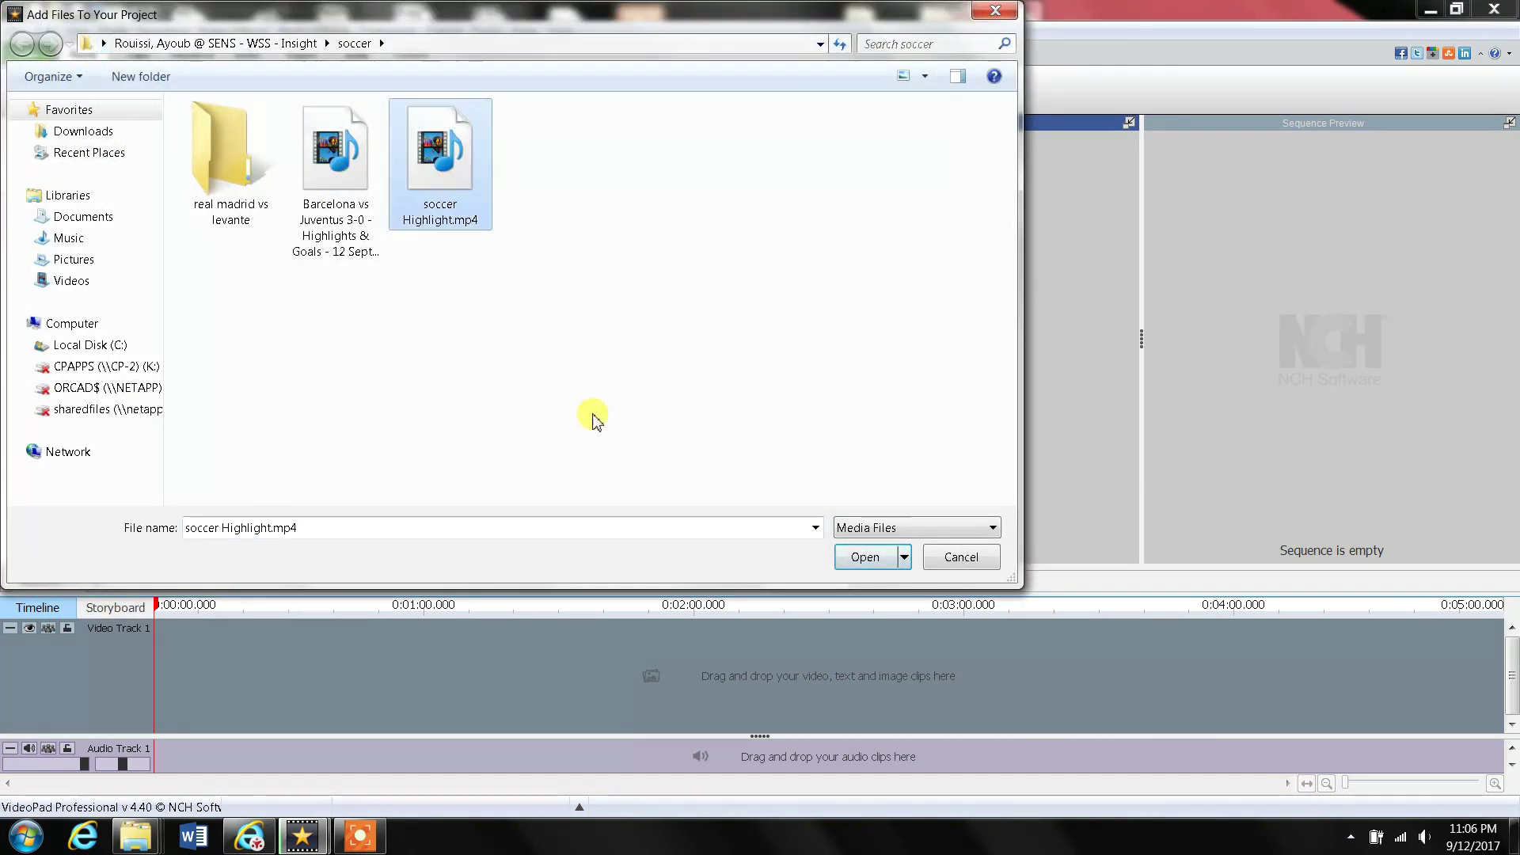
{"action": "left_click", "coordinate": [860, 564]}
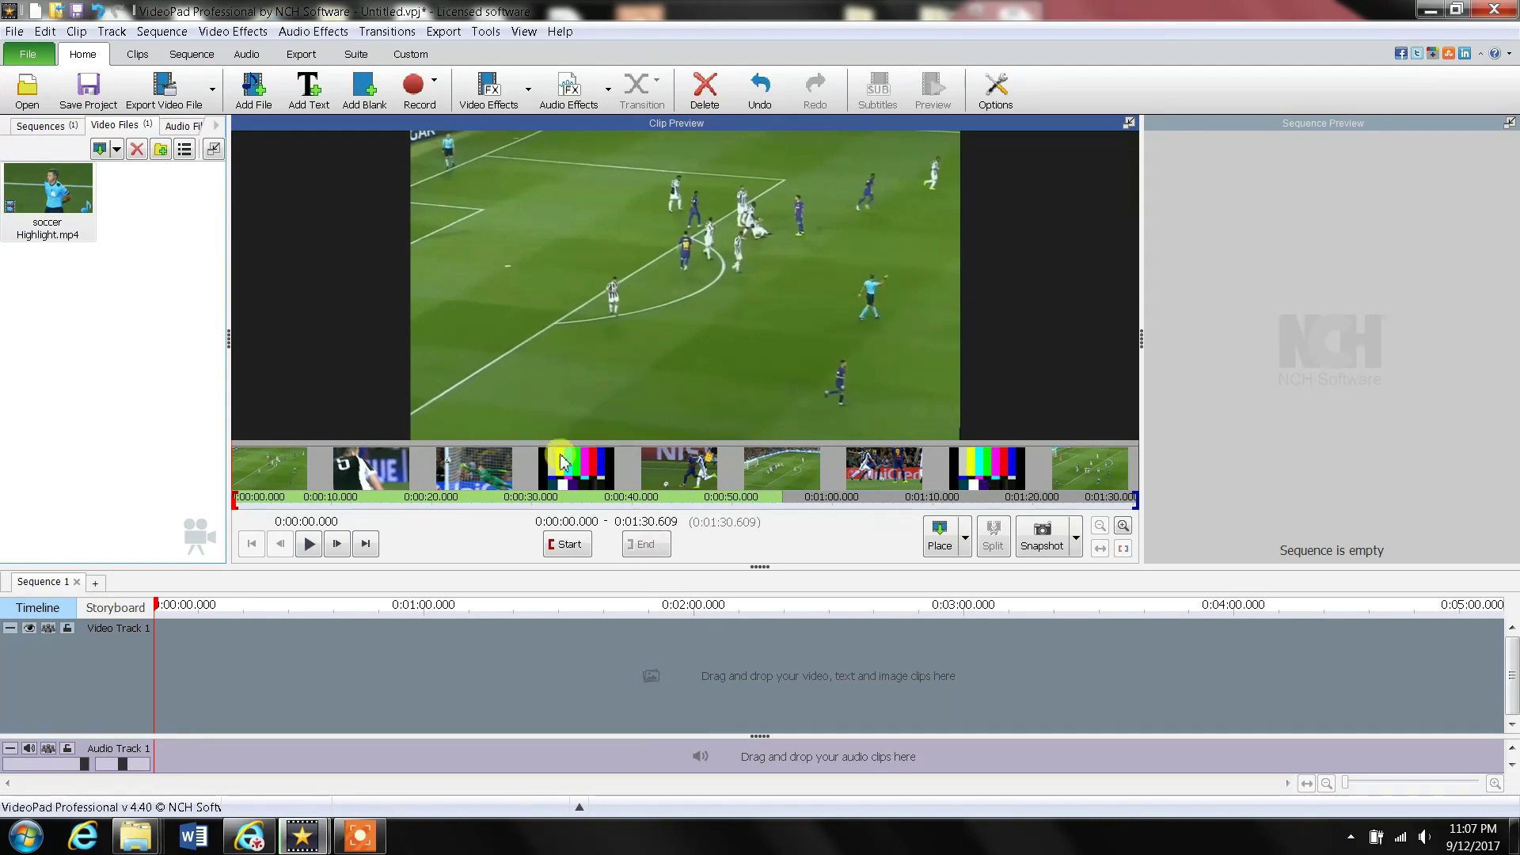
{"action": "left_click", "coordinate": [561, 486]}
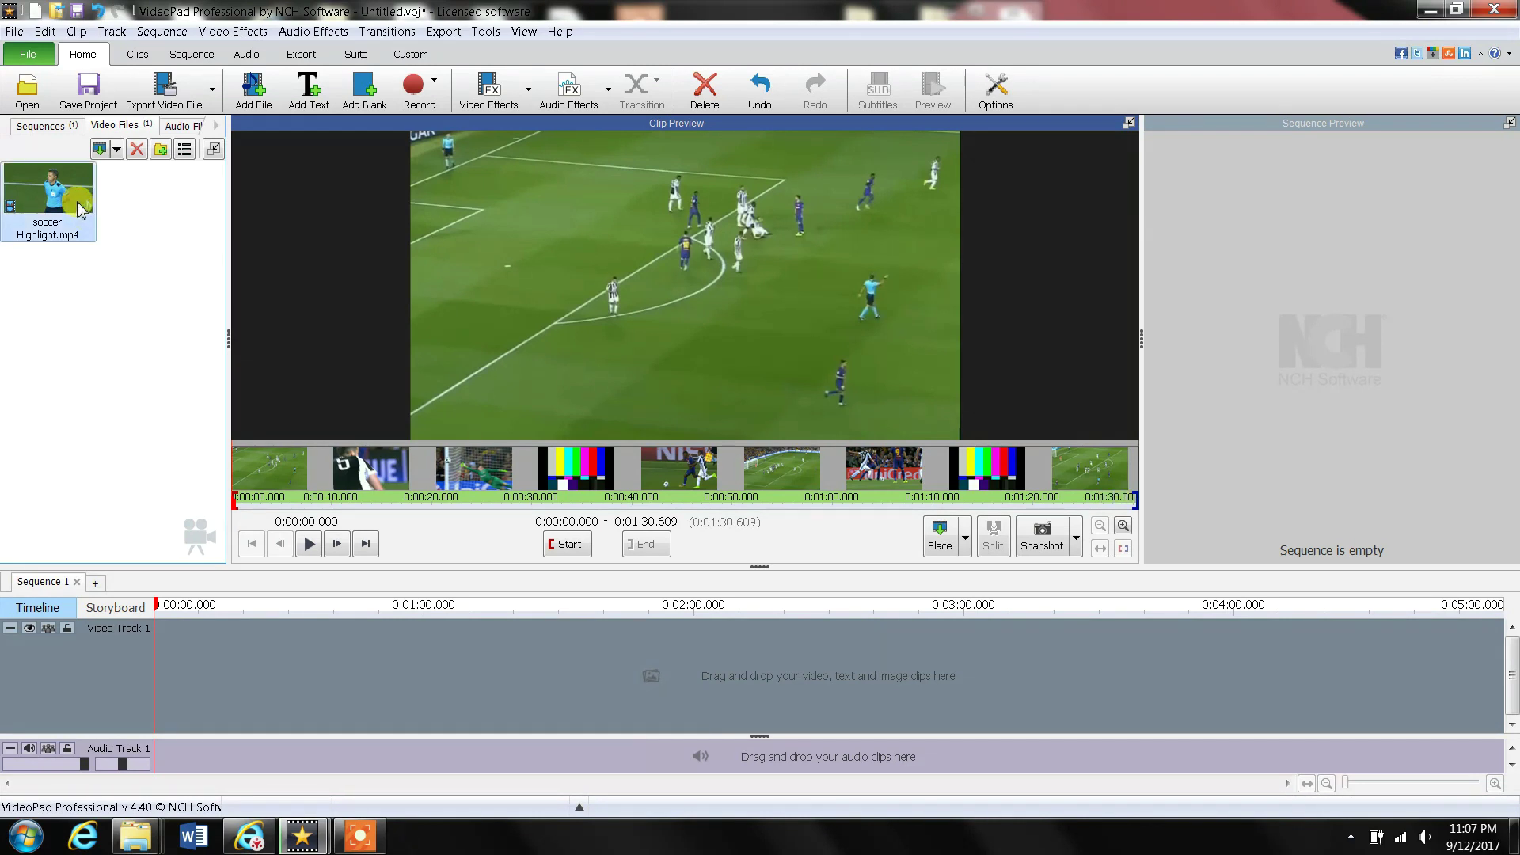
{"action": "mouse_move", "coordinate": [57, 198]}
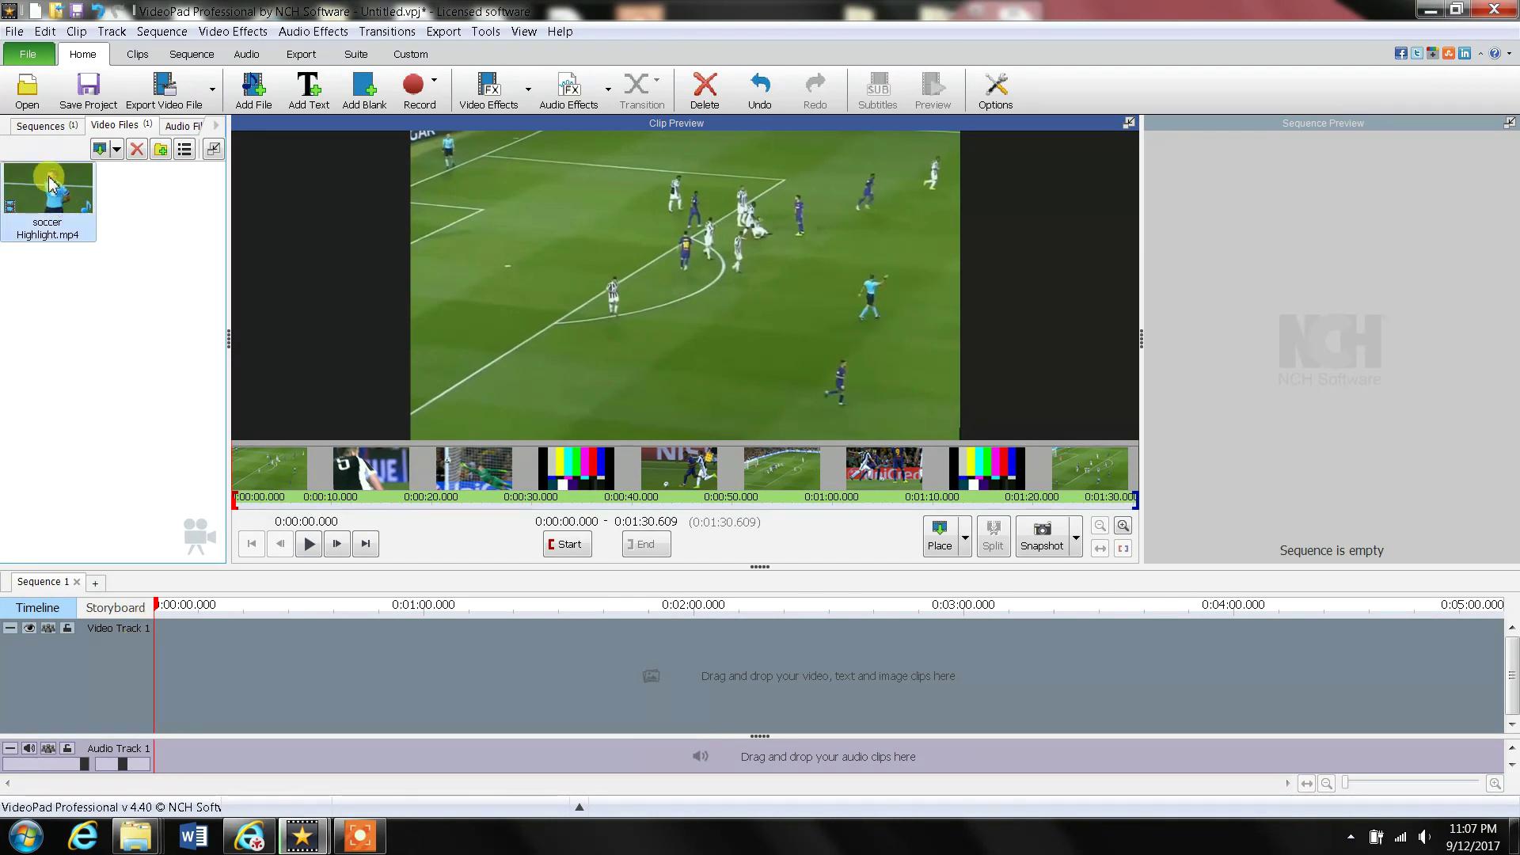
Place soccer Highlight.mp4 on Video Track 1, play it, and lower the system volume to 8
{"action": "left_click_drag", "start_coordinate": [47, 182], "coordinate": [176, 640]}
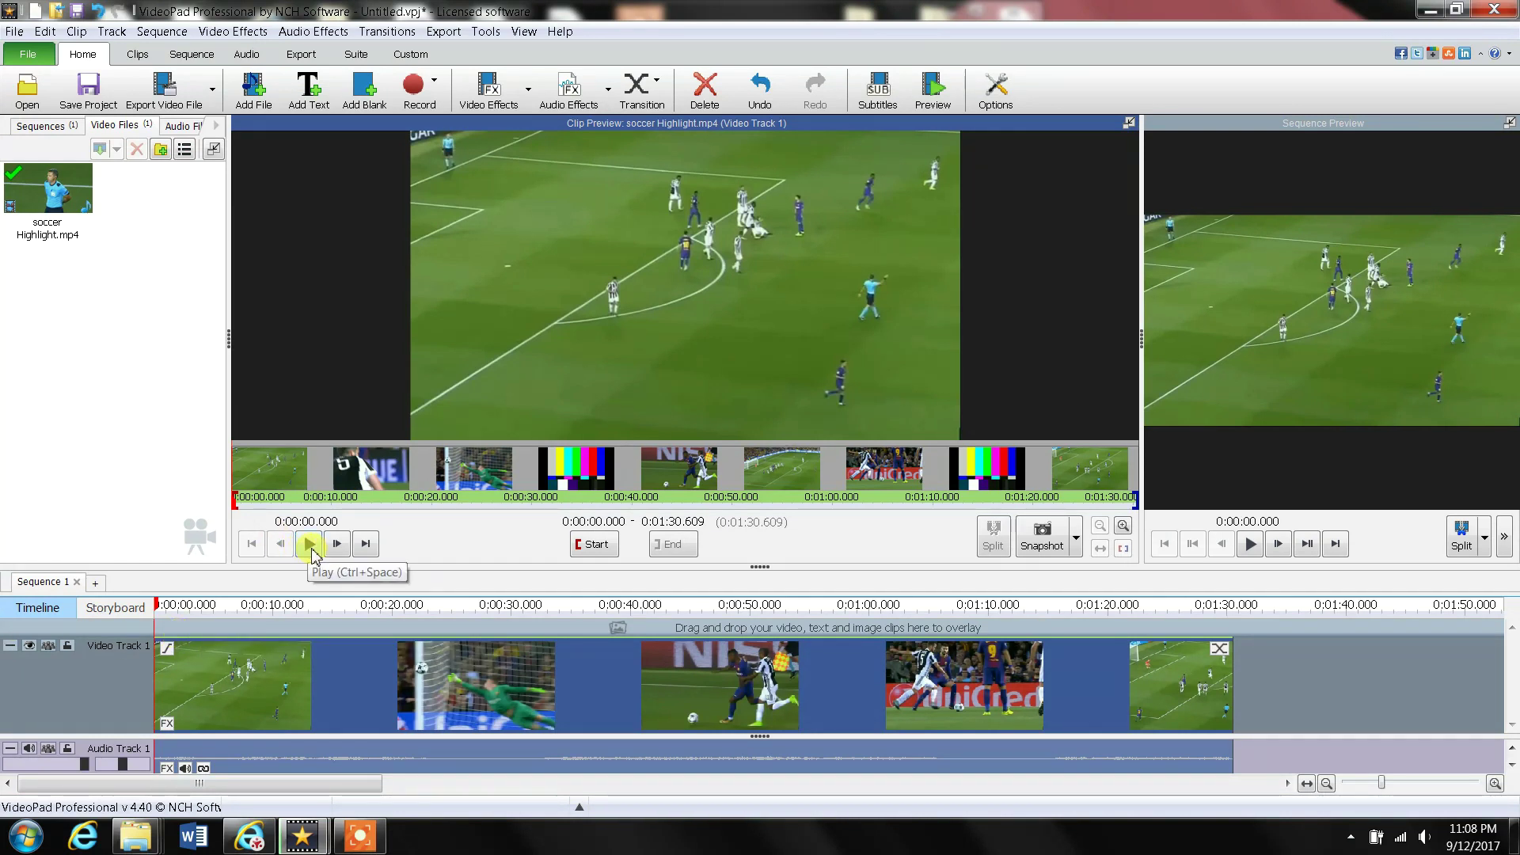
{"action": "left_click", "coordinate": [310, 545]}
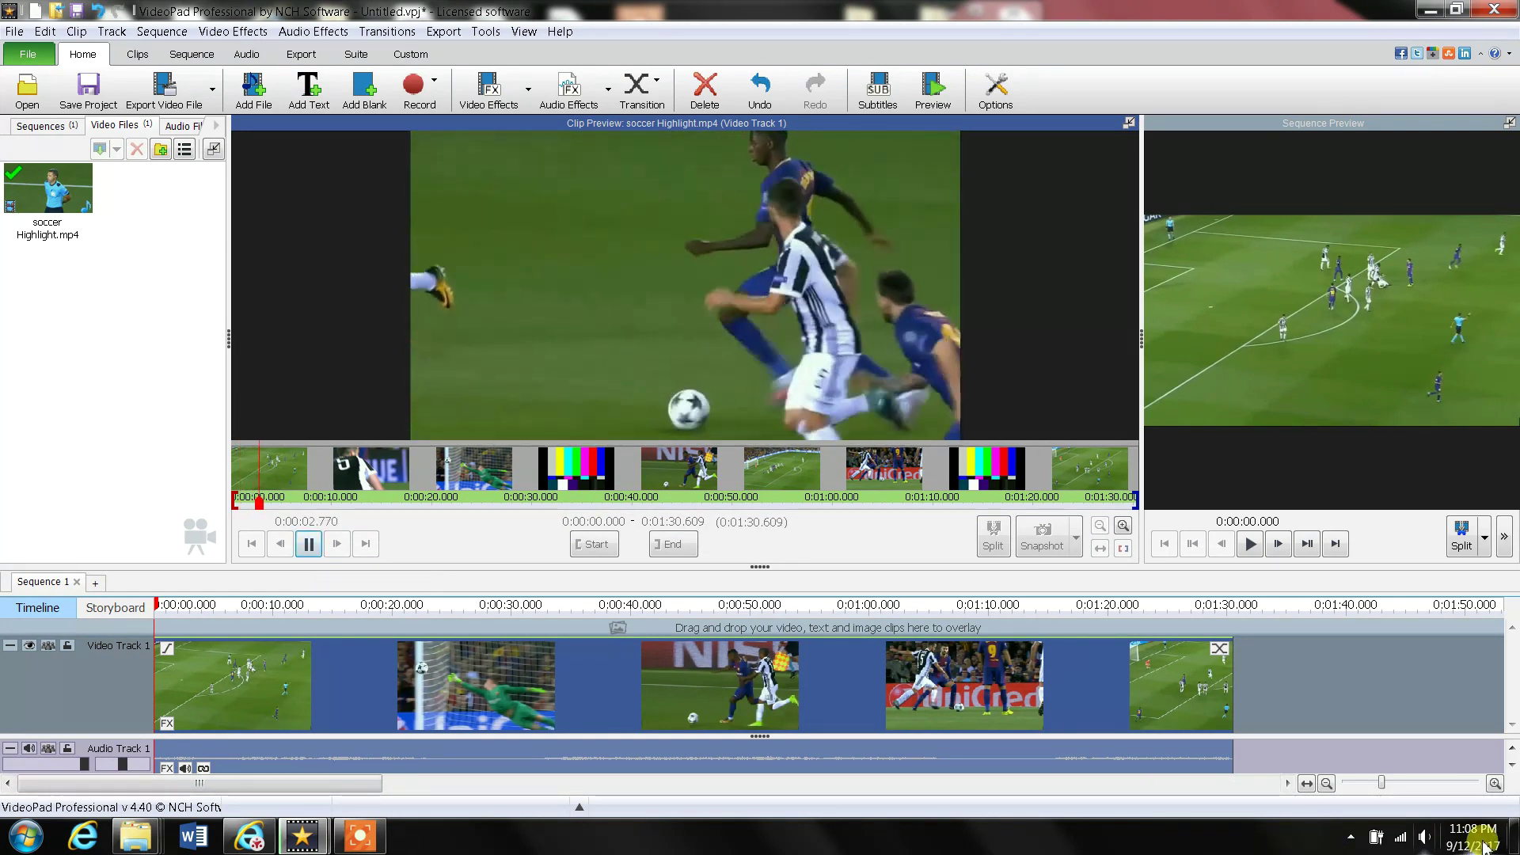
{"action": "left_click", "coordinate": [1424, 837]}
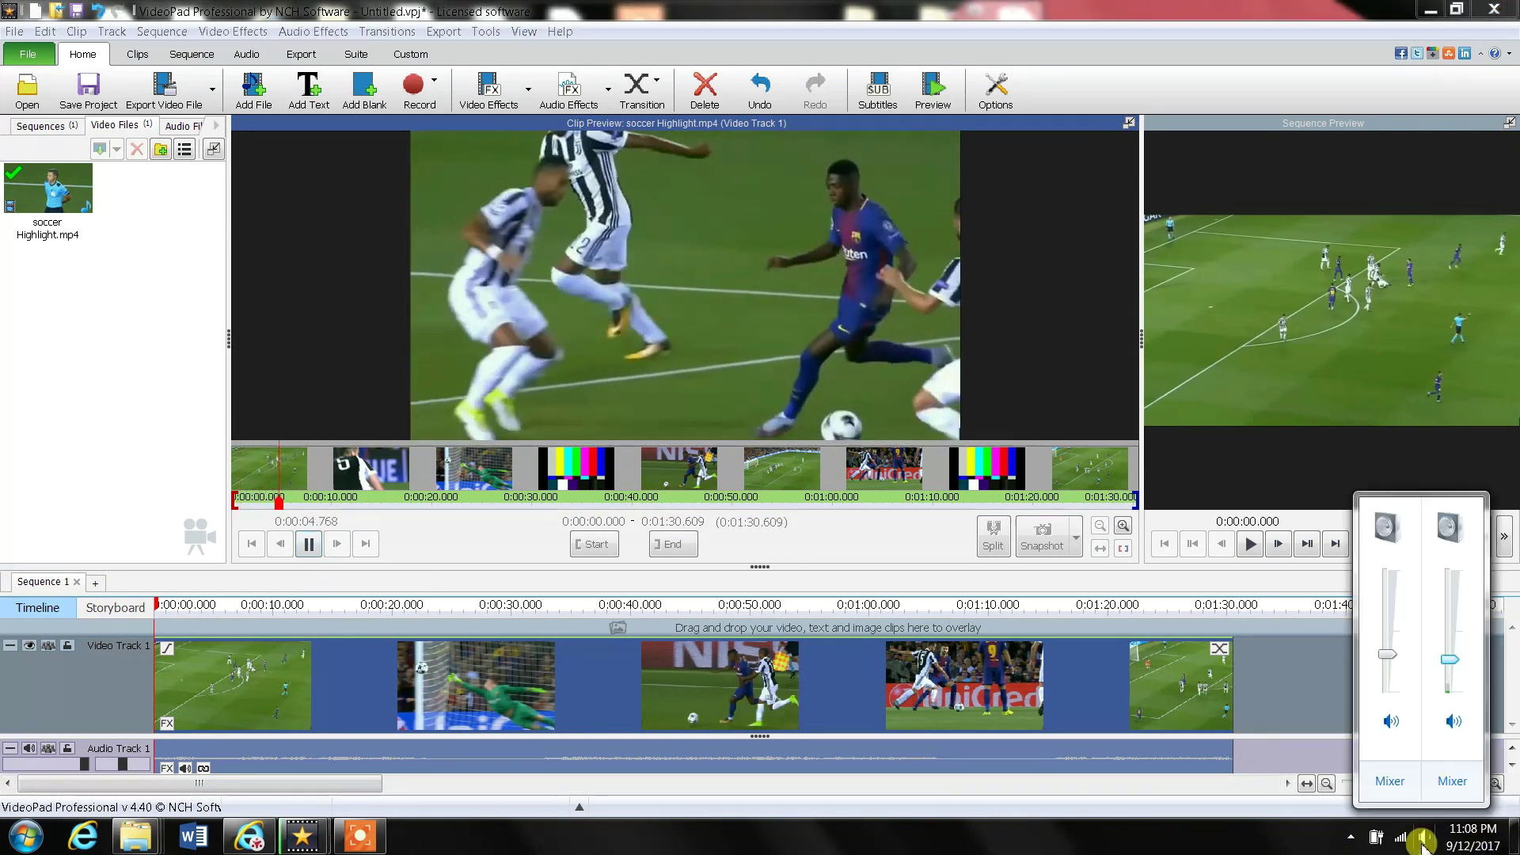
{"action": "left_click_drag", "start_coordinate": [1395, 679], "coordinate": [1450, 682]}
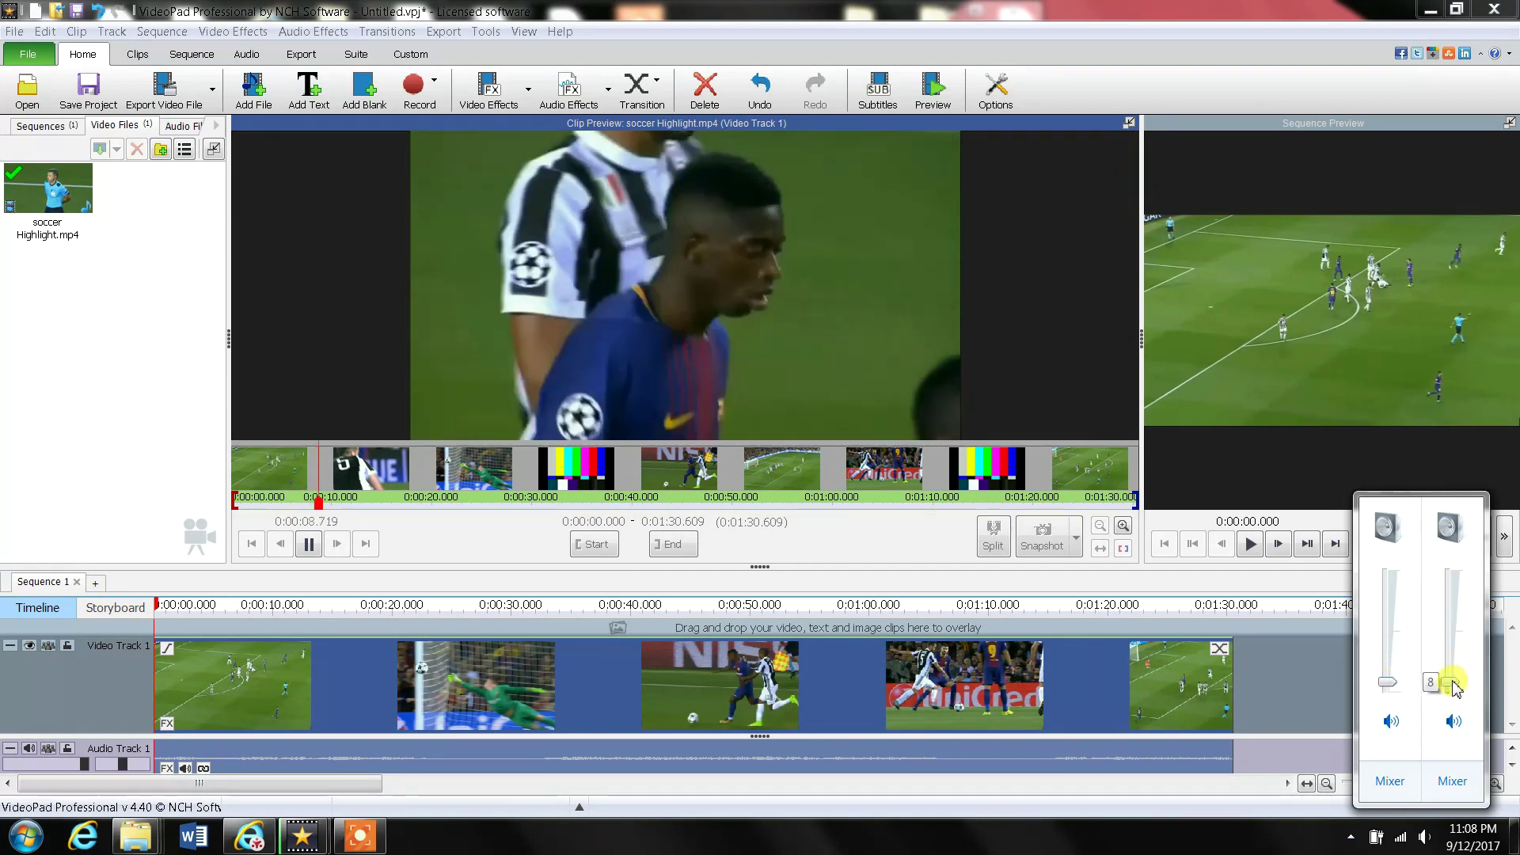
{"action": "left_click", "coordinate": [1300, 703]}
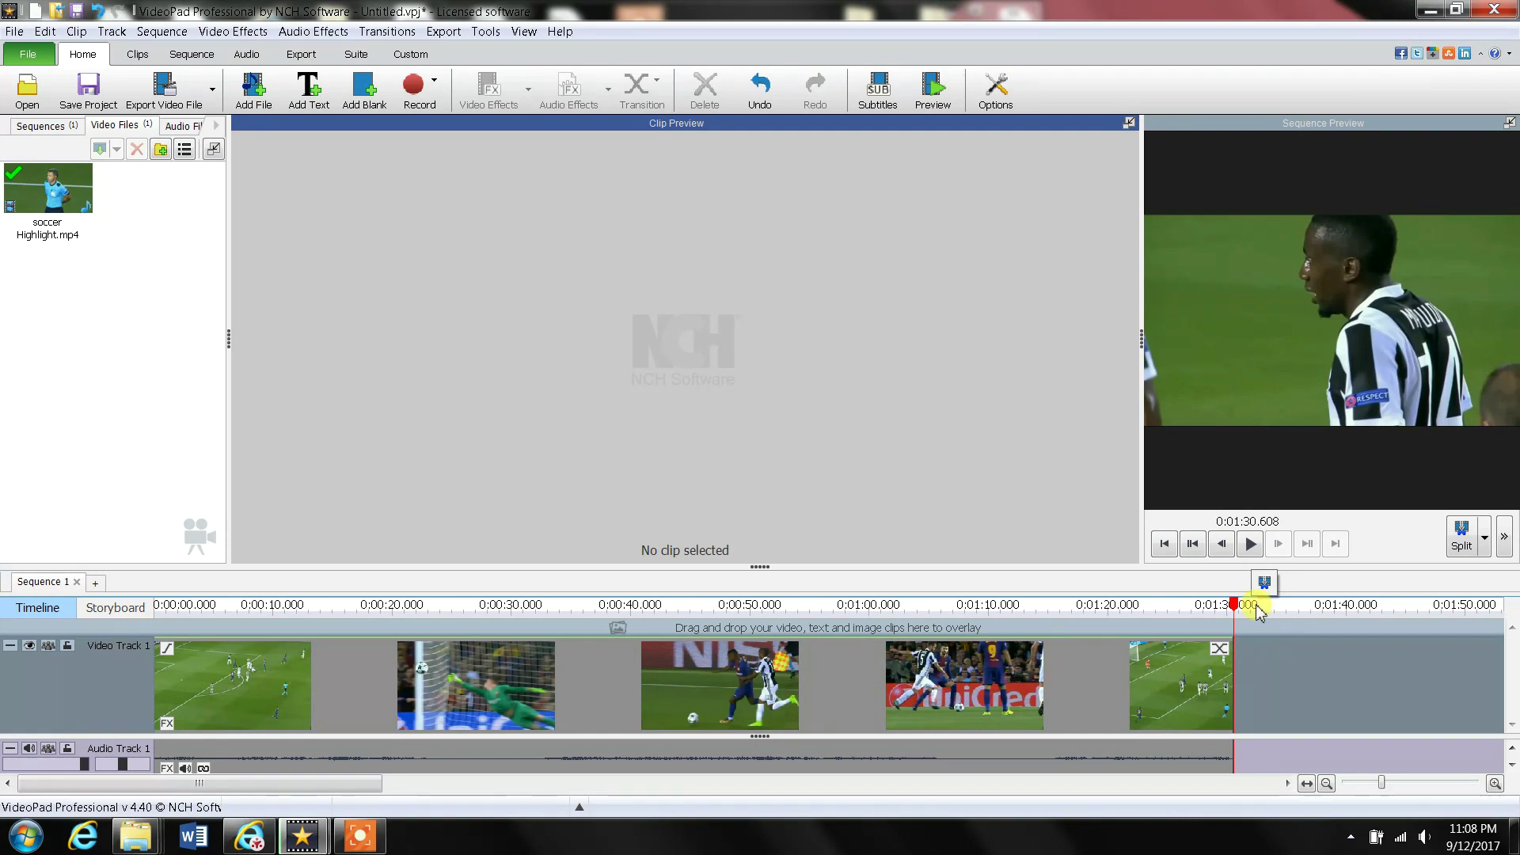
Return the timeline to 0:00 and play the first clip in Clip Preview
{"action": "left_click_drag", "start_coordinate": [1218, 614], "coordinate": [155, 614]}
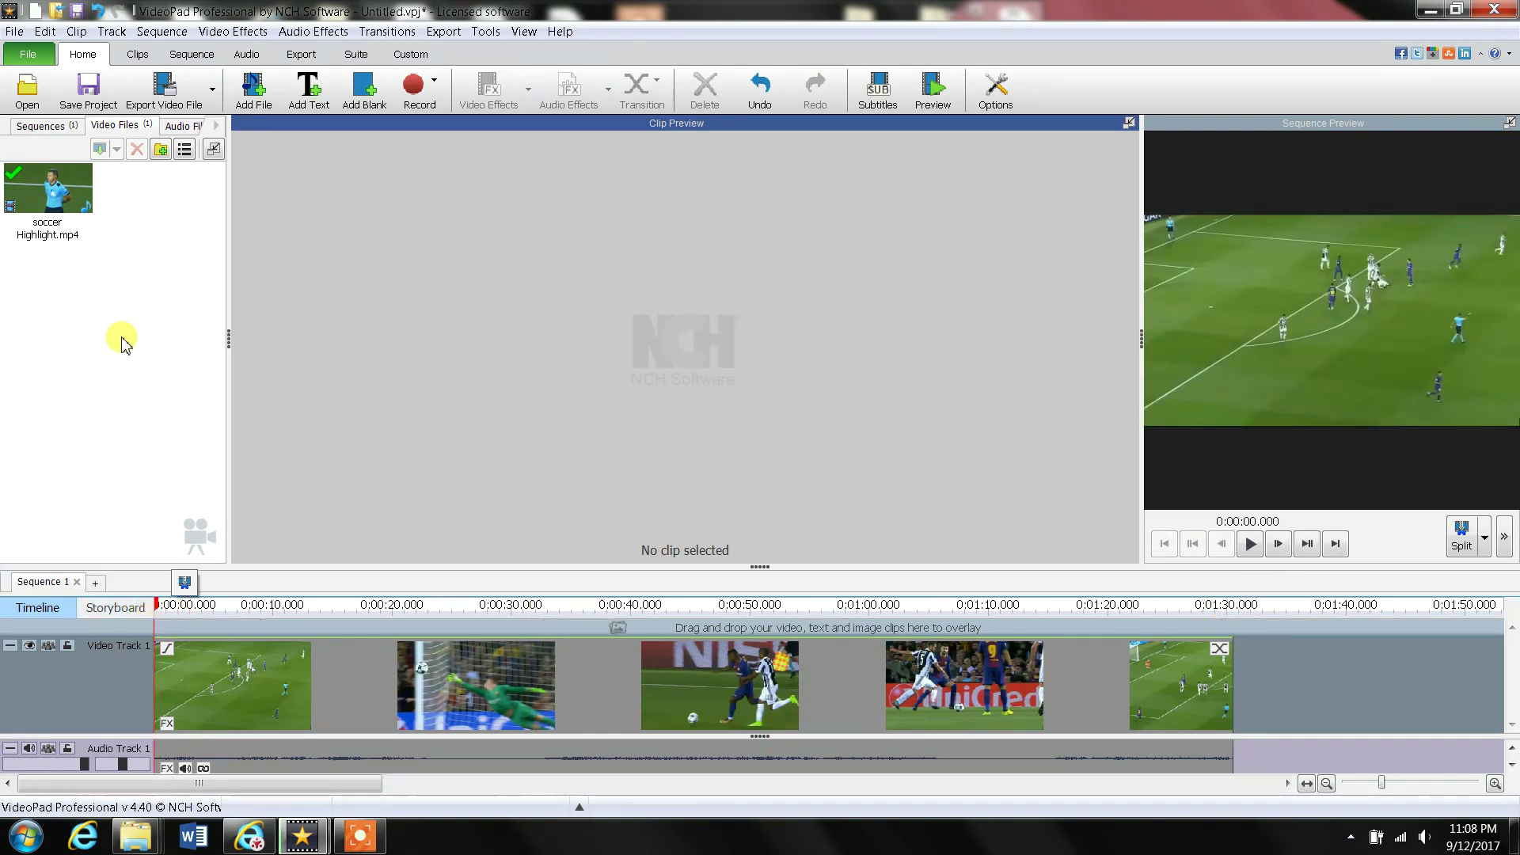
{"action": "left_click", "coordinate": [263, 669]}
{"action": "left_click", "coordinate": [309, 543]}
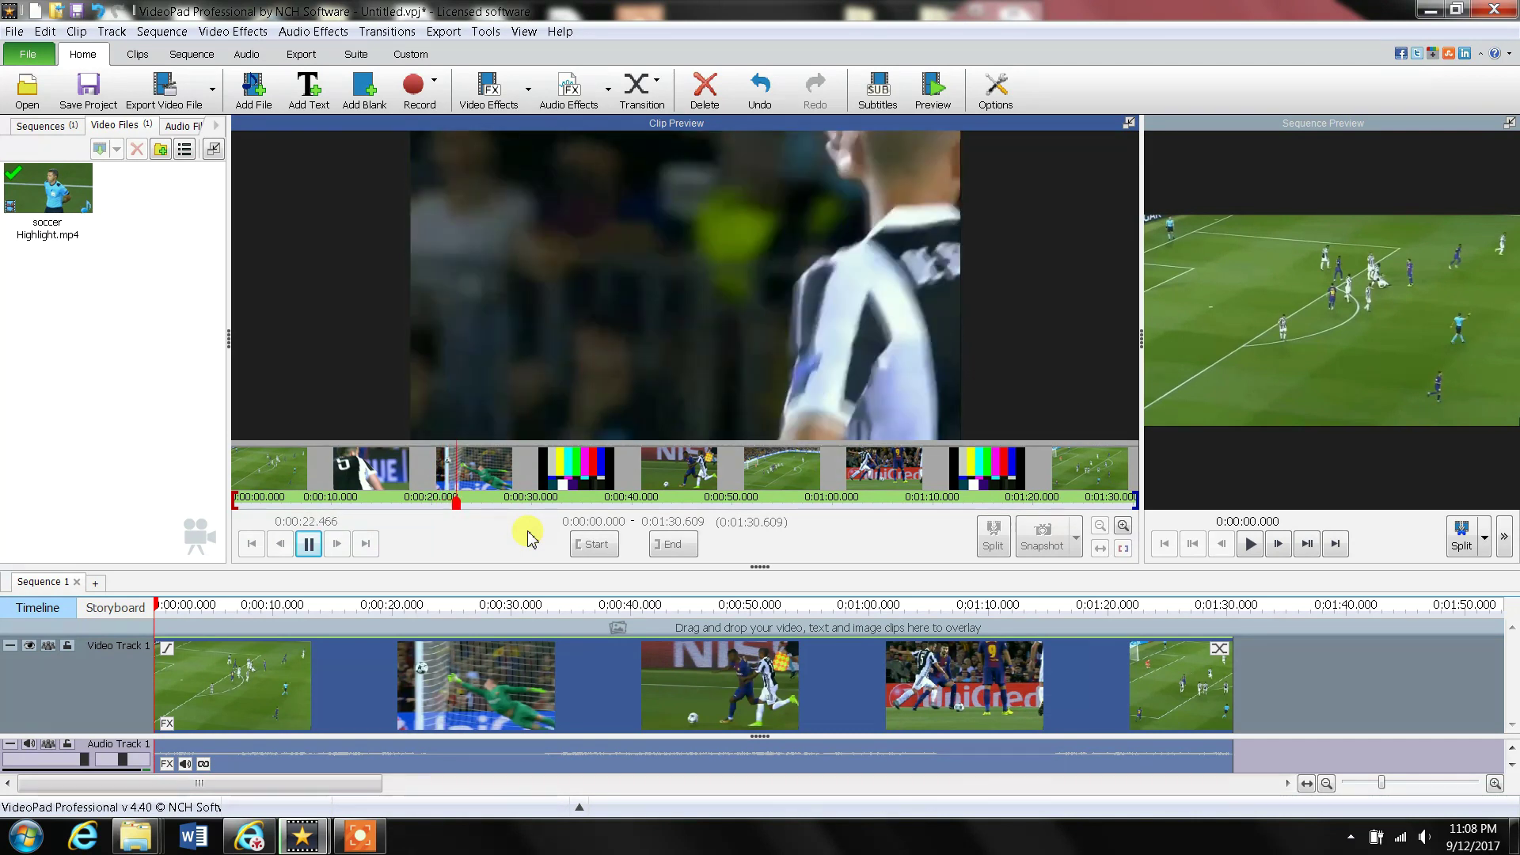
Pause and scrub back and forth to 0:00:22.850, the last match frame before the colour bars
{"action": "left_click", "coordinate": [309, 543]}
{"action": "left_click_drag", "start_coordinate": [477, 506], "coordinate": [469, 506]}
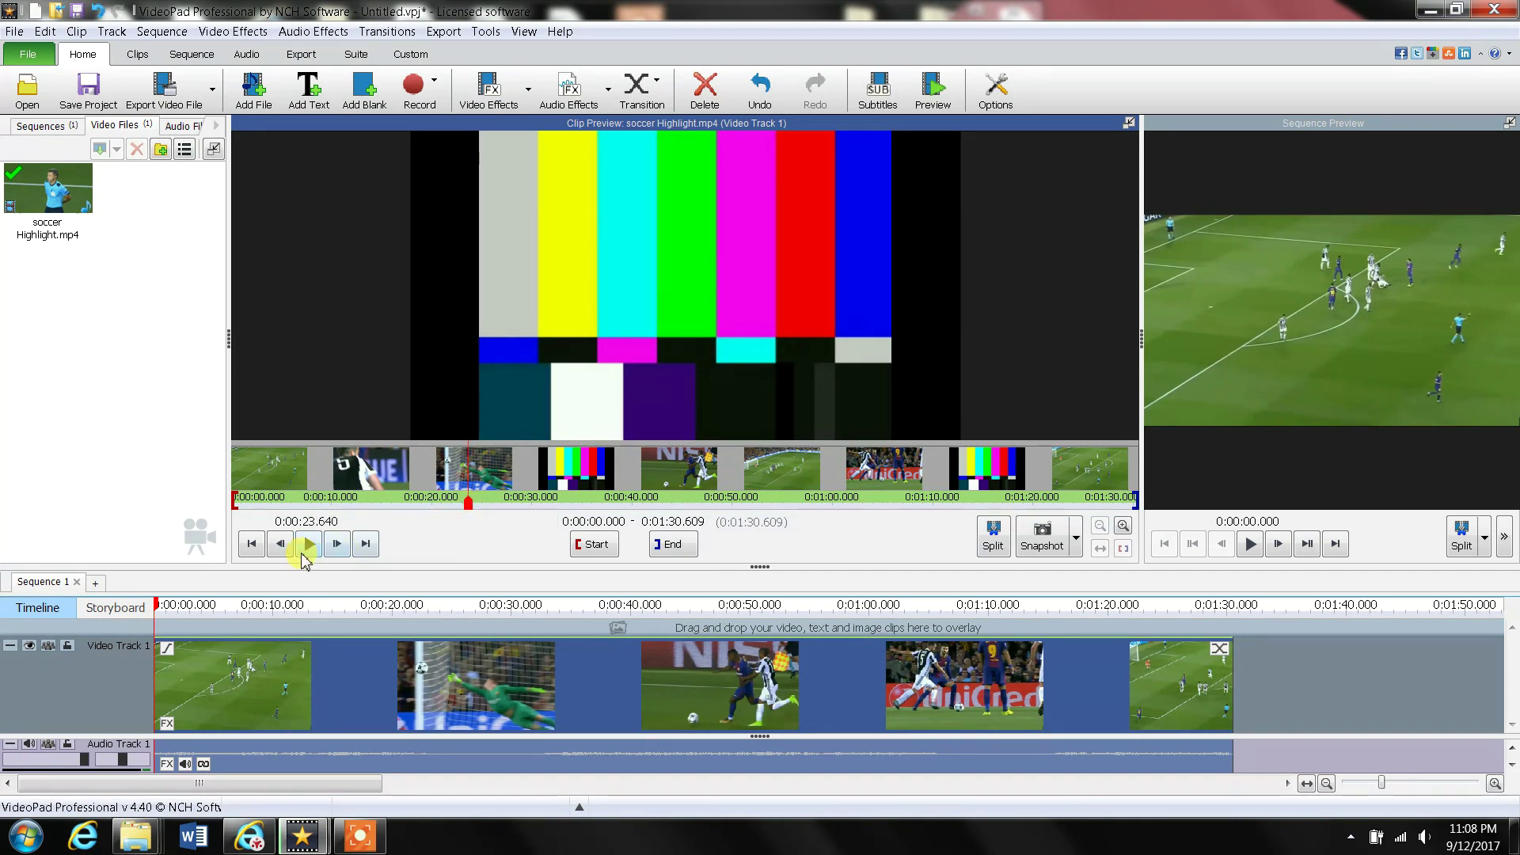
{"action": "left_click", "coordinate": [307, 546]}
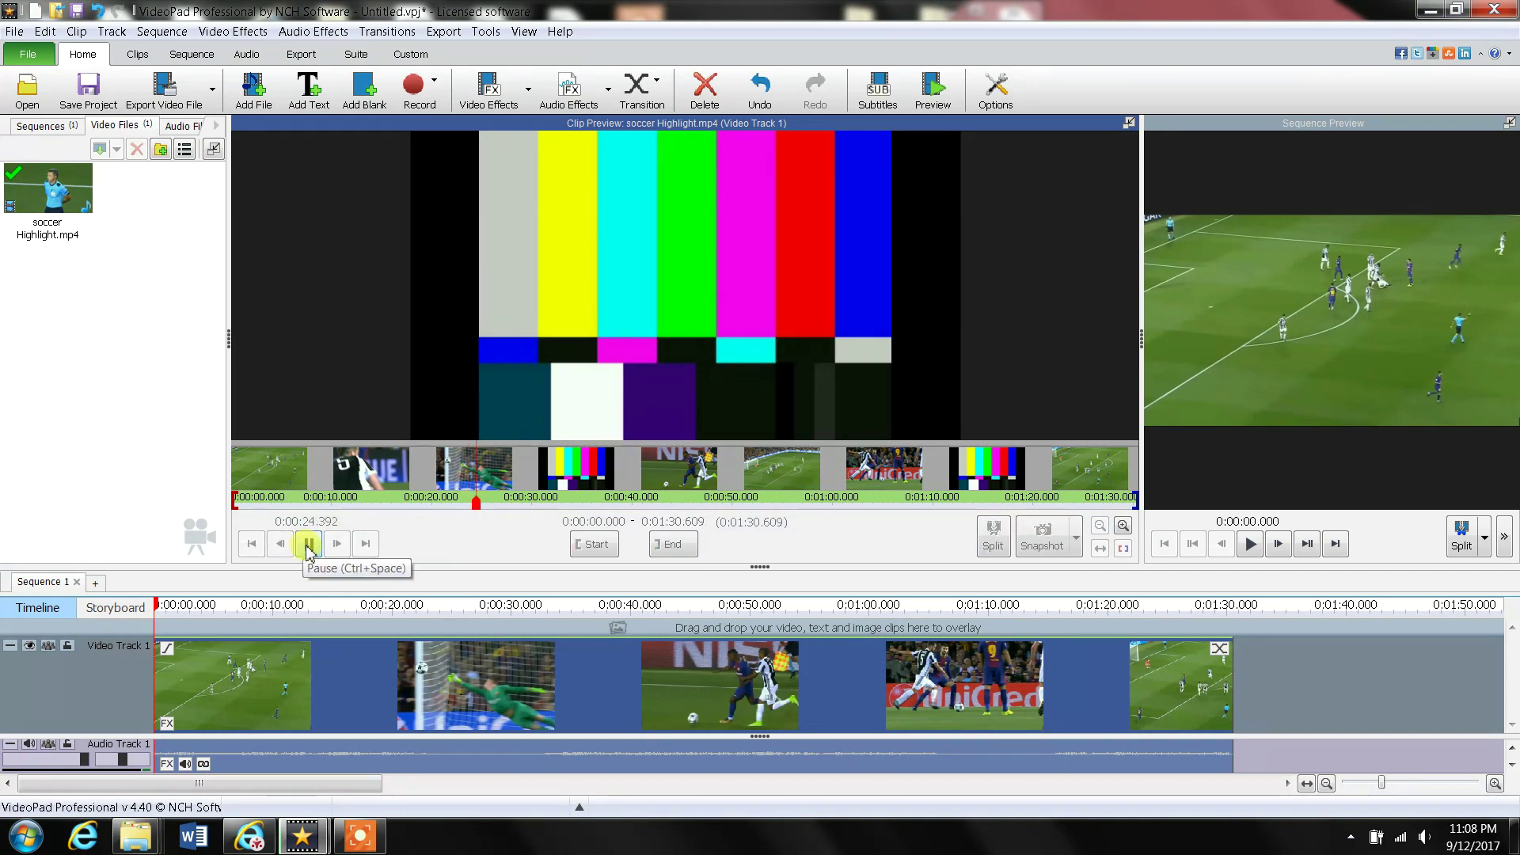
{"action": "left_click", "coordinate": [307, 544]}
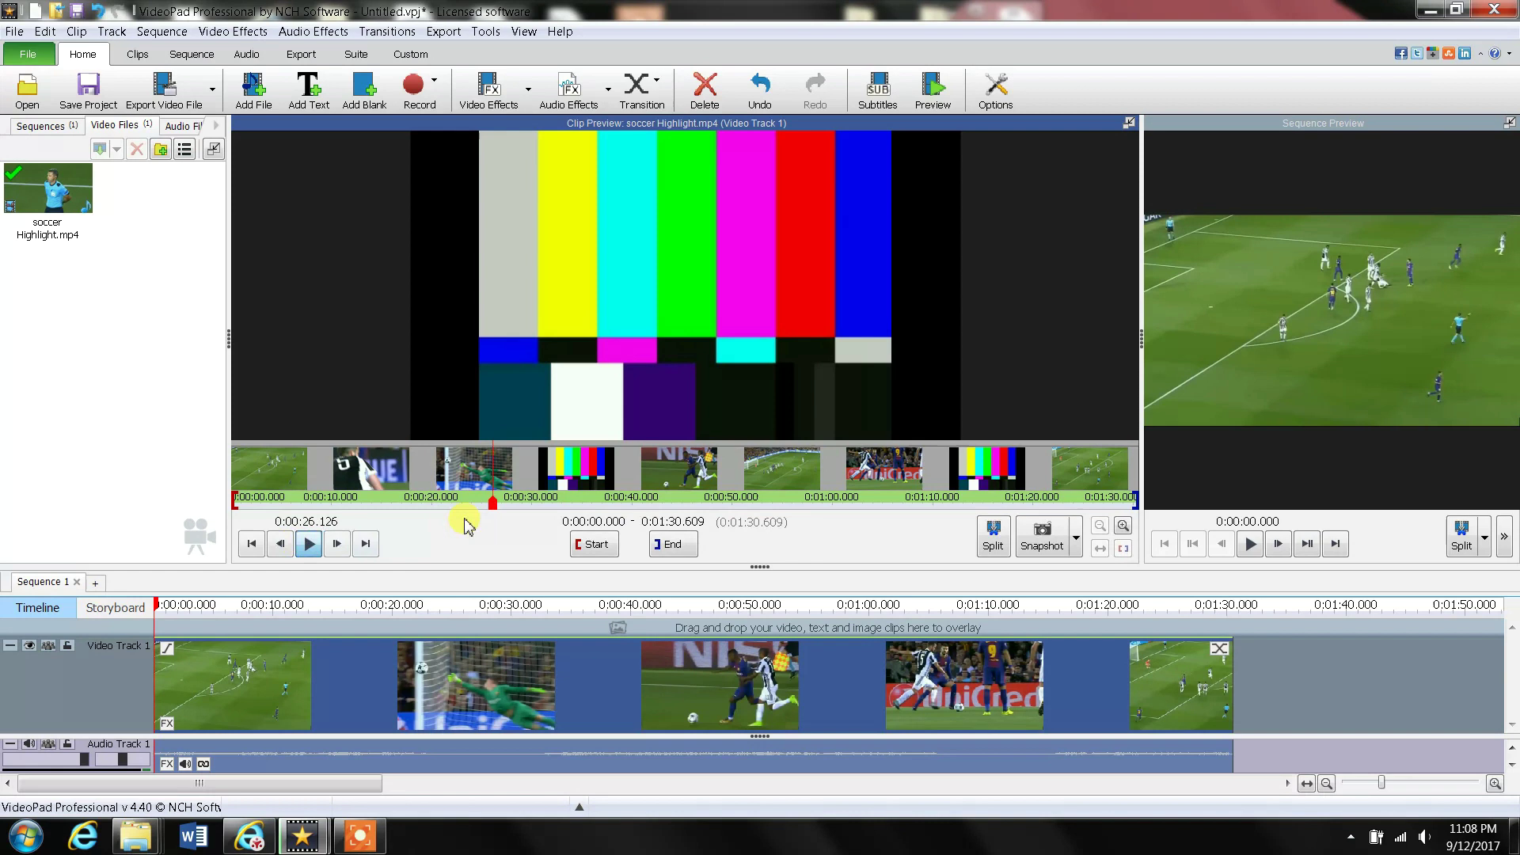
{"action": "left_click_drag", "start_coordinate": [492, 503], "coordinate": [443, 503]}
{"action": "left_click", "coordinate": [309, 546]}
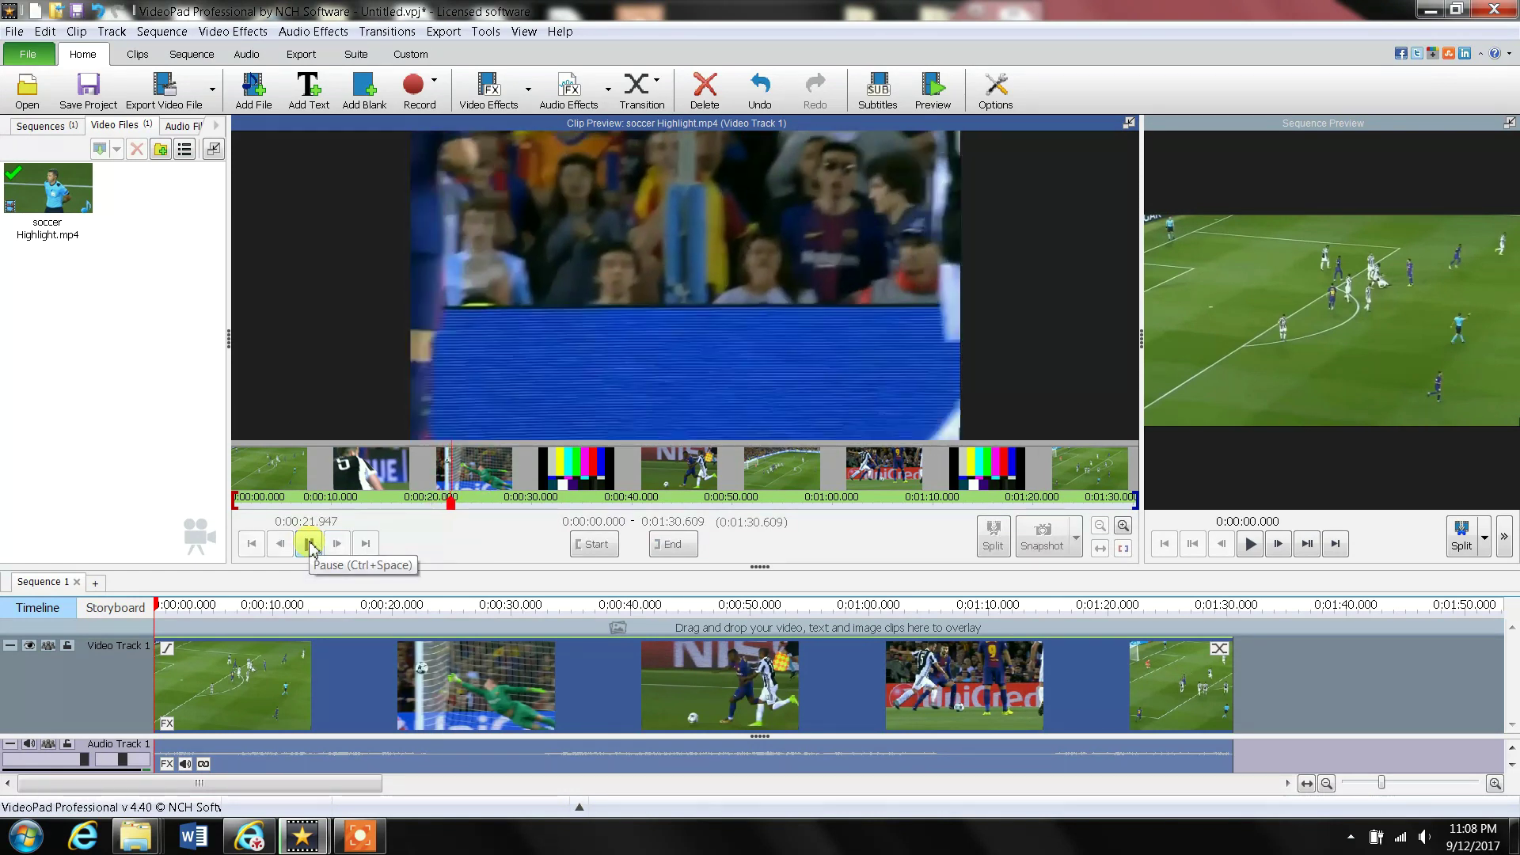
{"action": "left_click", "coordinate": [310, 545]}
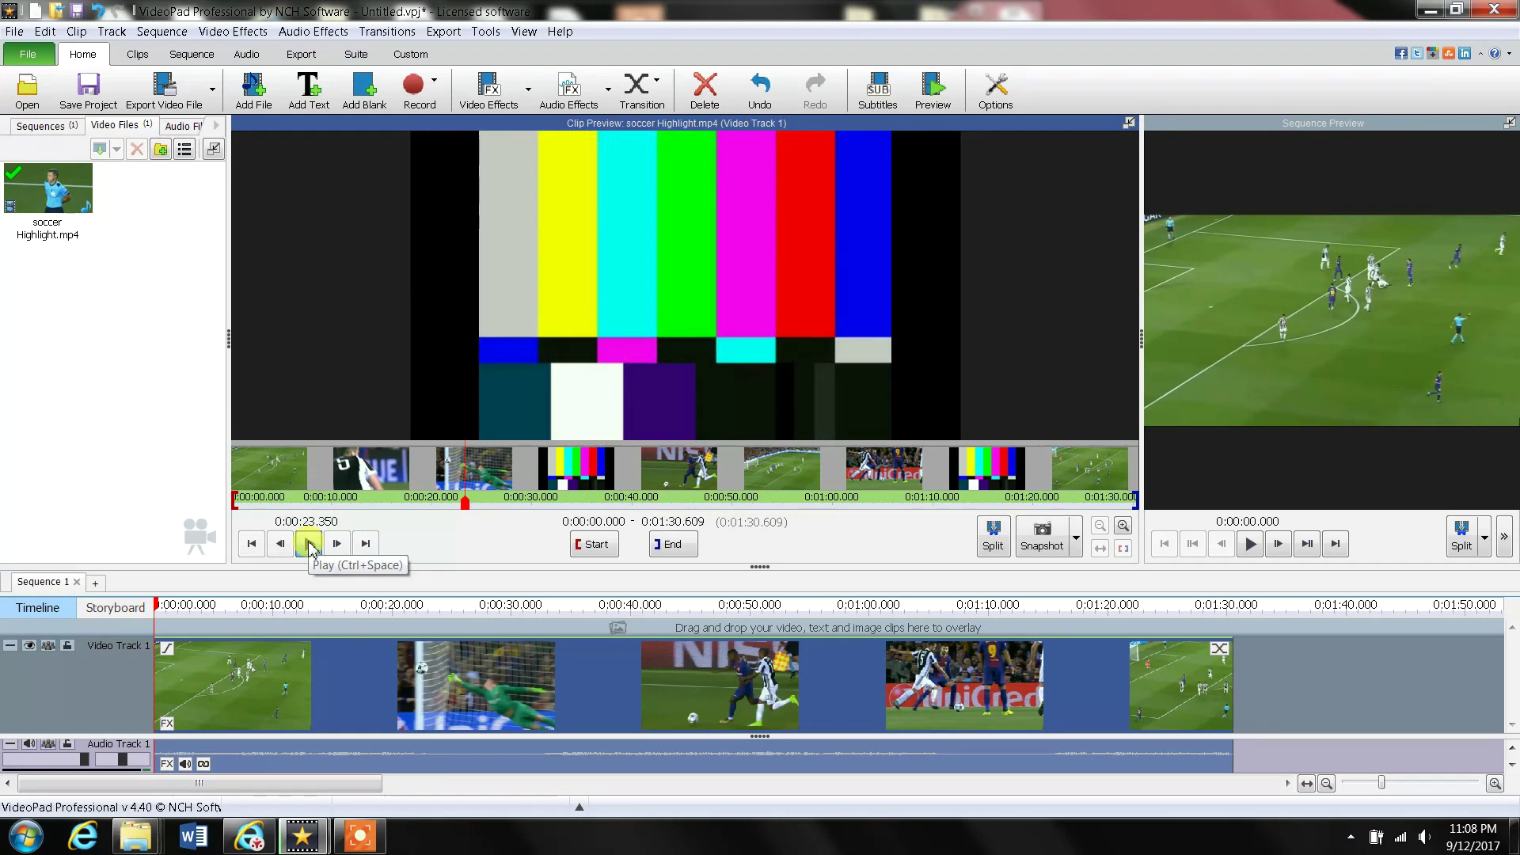
{"action": "left_click_drag", "start_coordinate": [469, 504], "coordinate": [459, 504]}
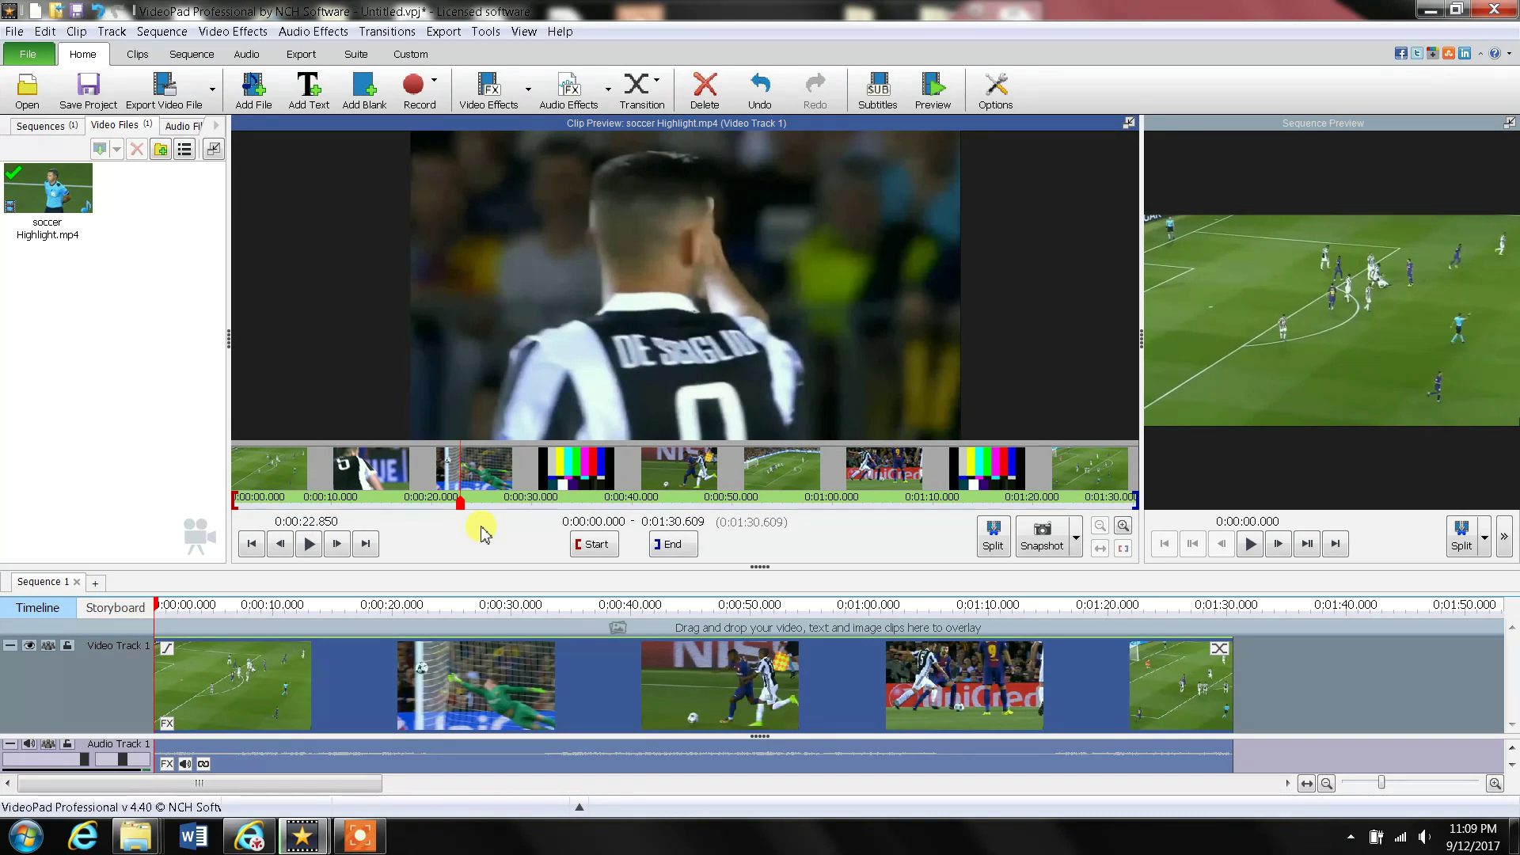
Split the clip at 0:00:22.850 and select each resulting piece to check it
{"action": "left_click", "coordinate": [1001, 543]}
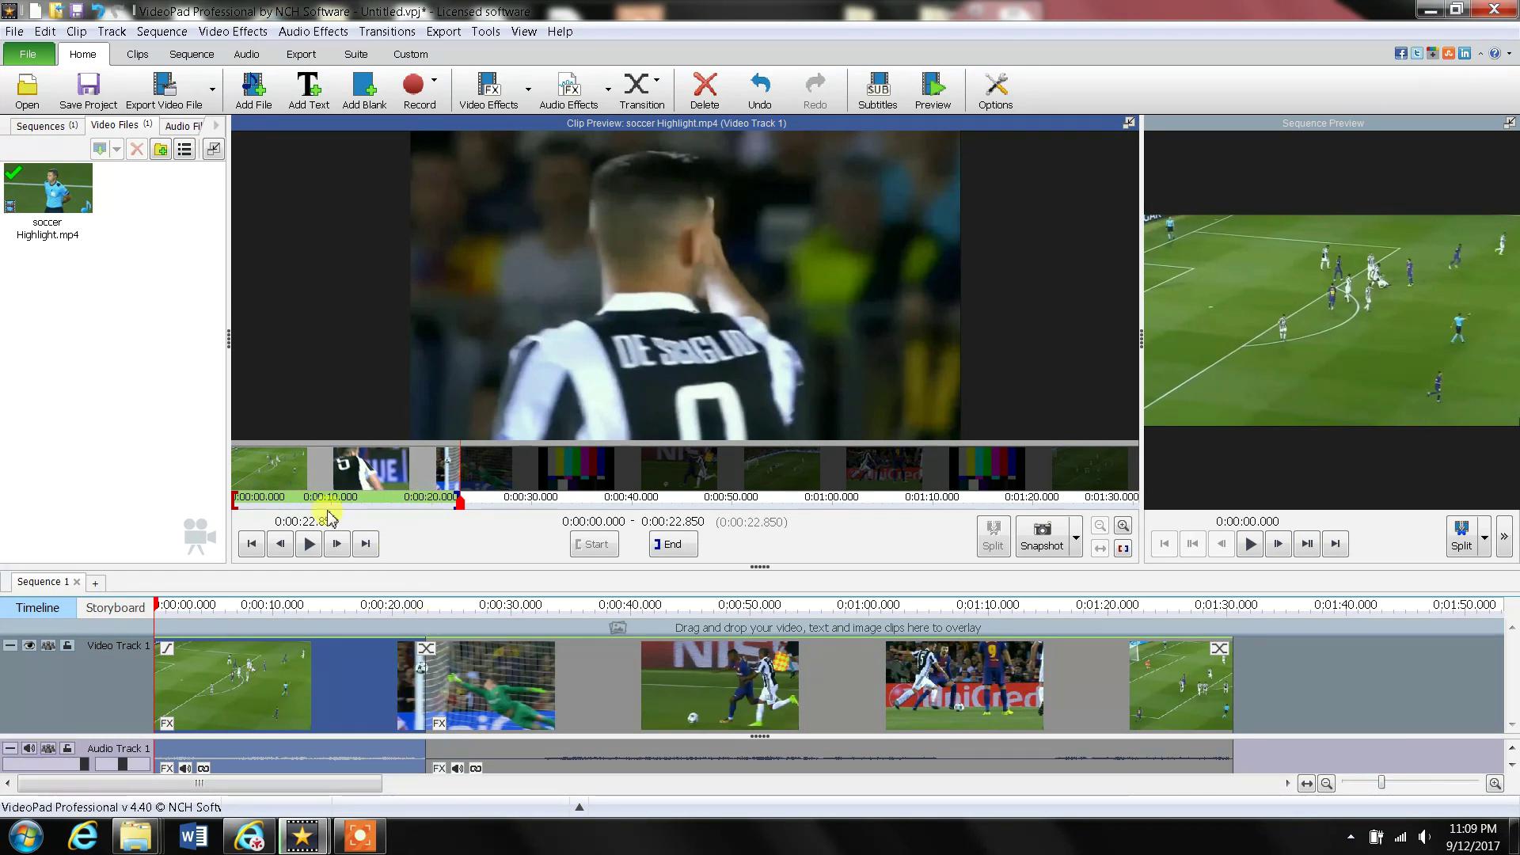
{"action": "left_click", "coordinate": [501, 681]}
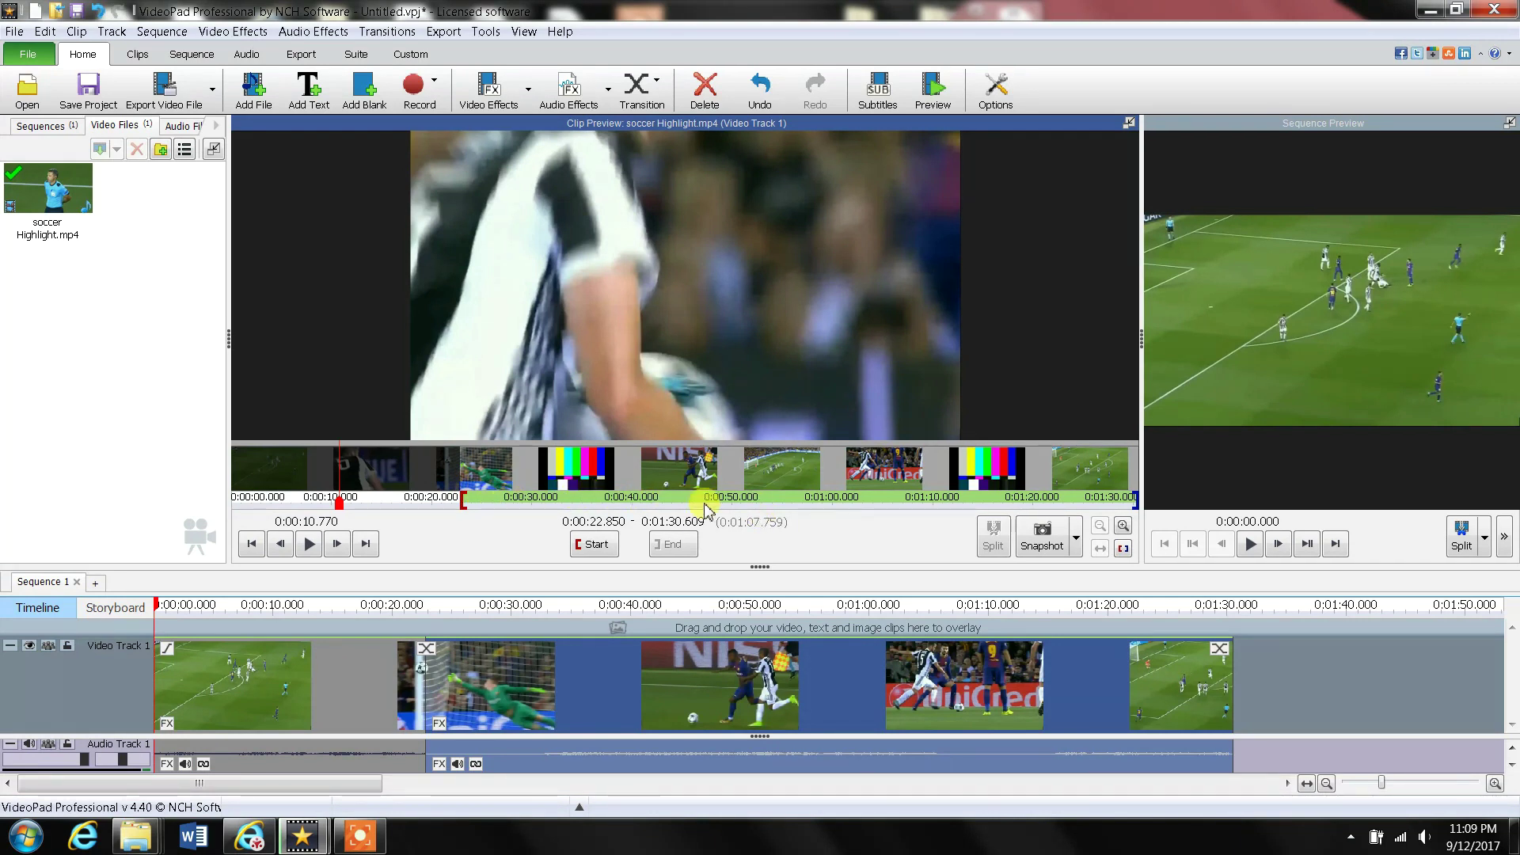
{"action": "left_click", "coordinate": [331, 669]}
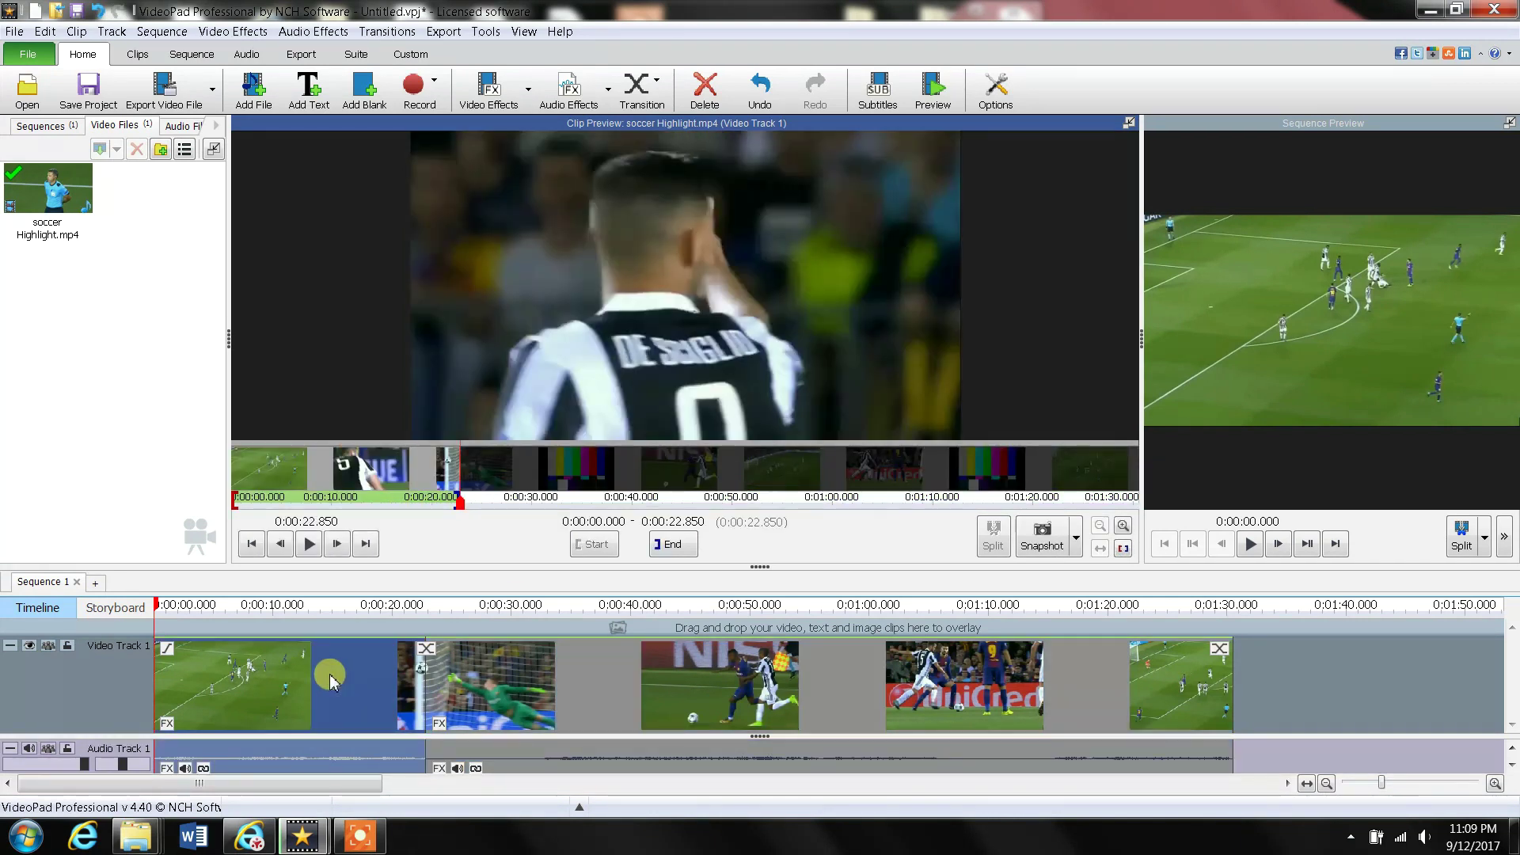
{"action": "left_click", "coordinate": [568, 658]}
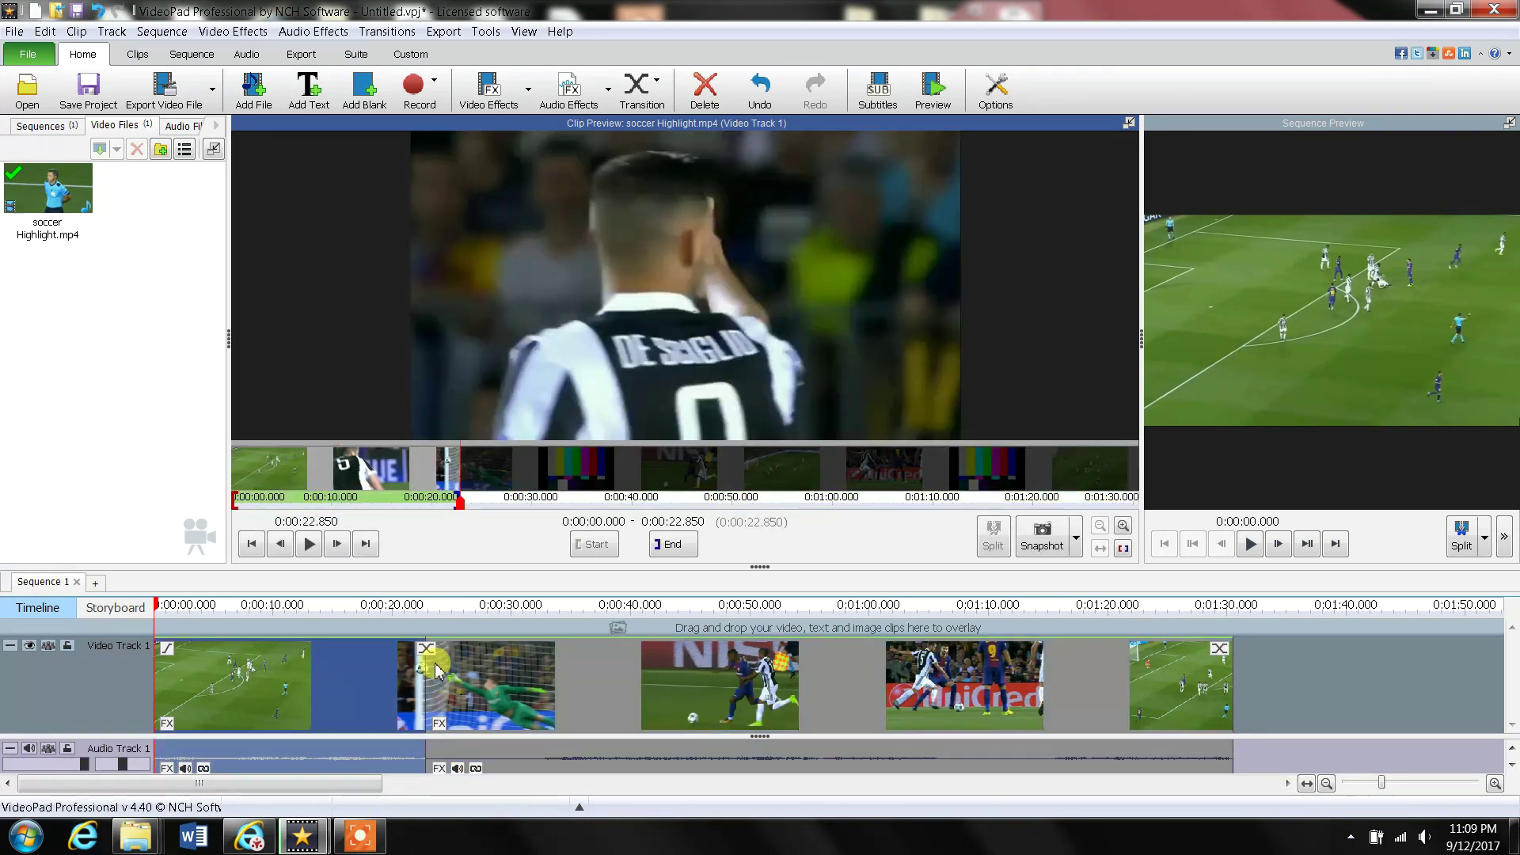
{"action": "left_click", "coordinate": [571, 660]}
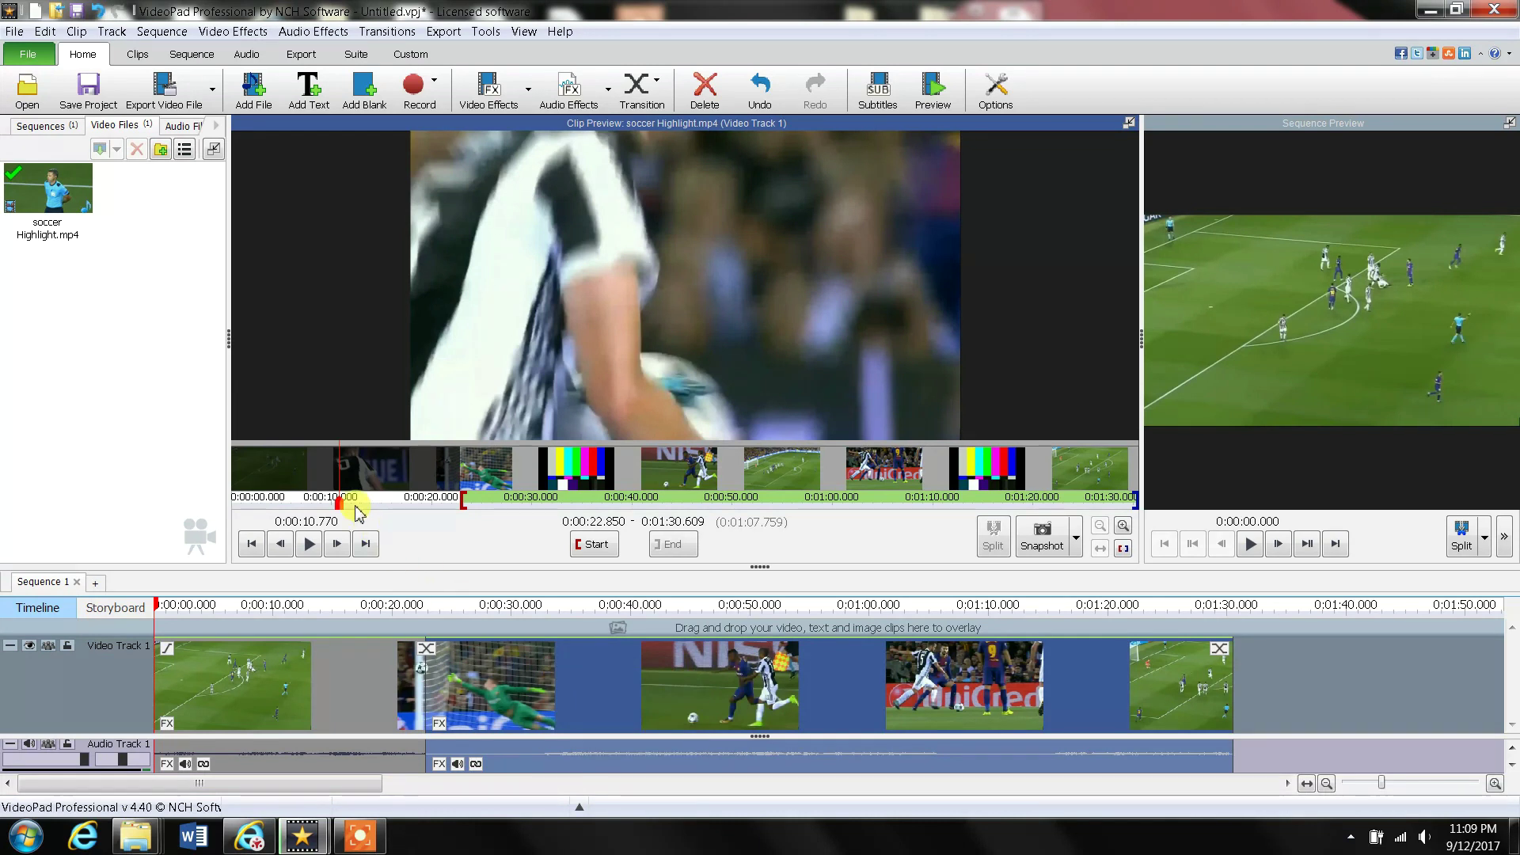
Play the second piece from the cut and pause at 0:00:33.352 once the colour bars end
{"action": "left_click_drag", "start_coordinate": [341, 515], "coordinate": [435, 516]}
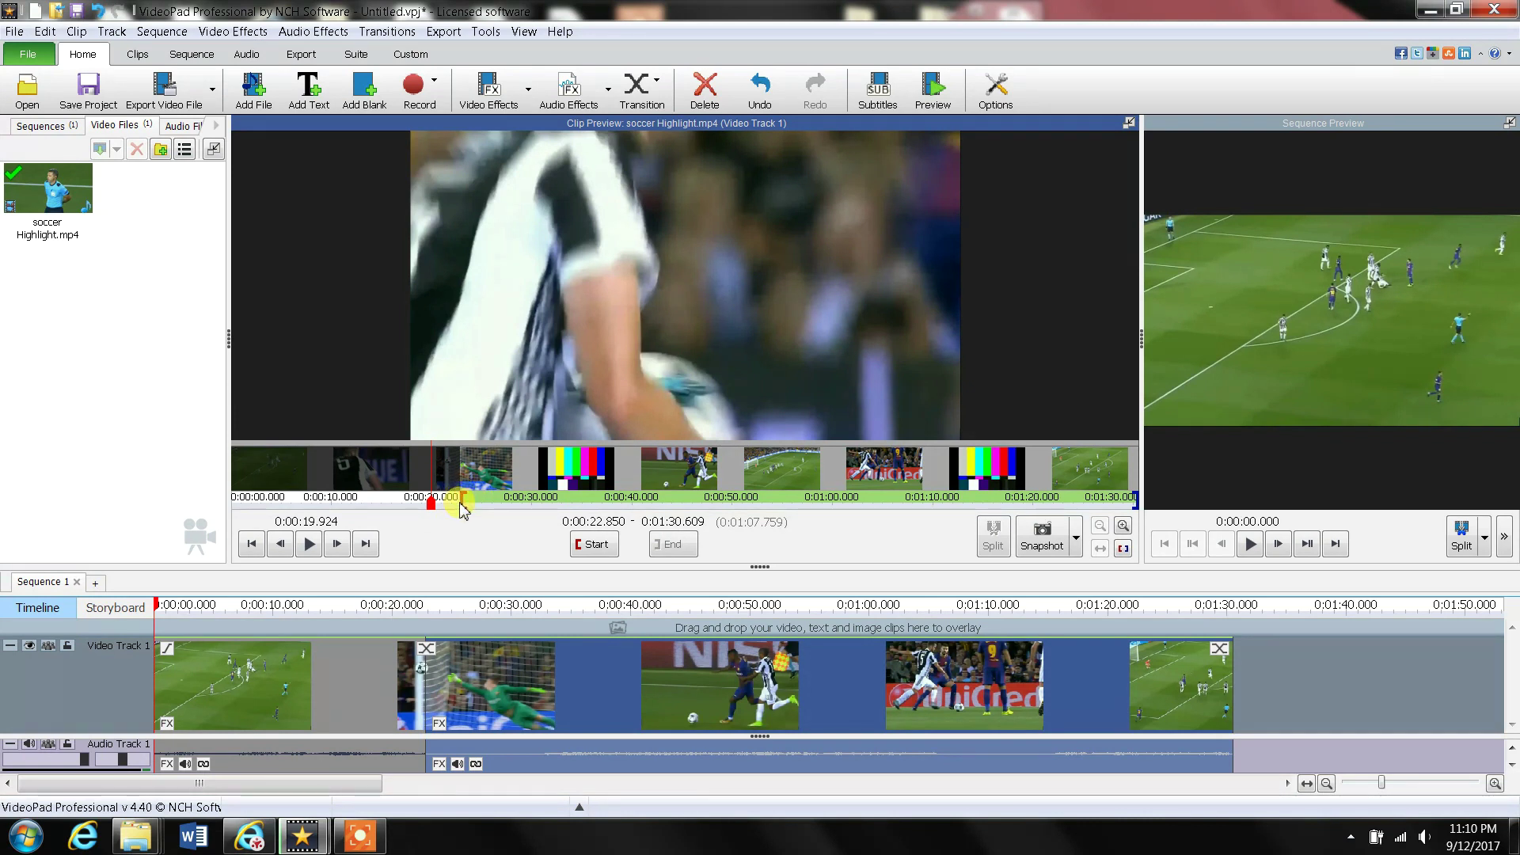
{"action": "left_click_drag", "start_coordinate": [430, 497], "coordinate": [465, 515]}
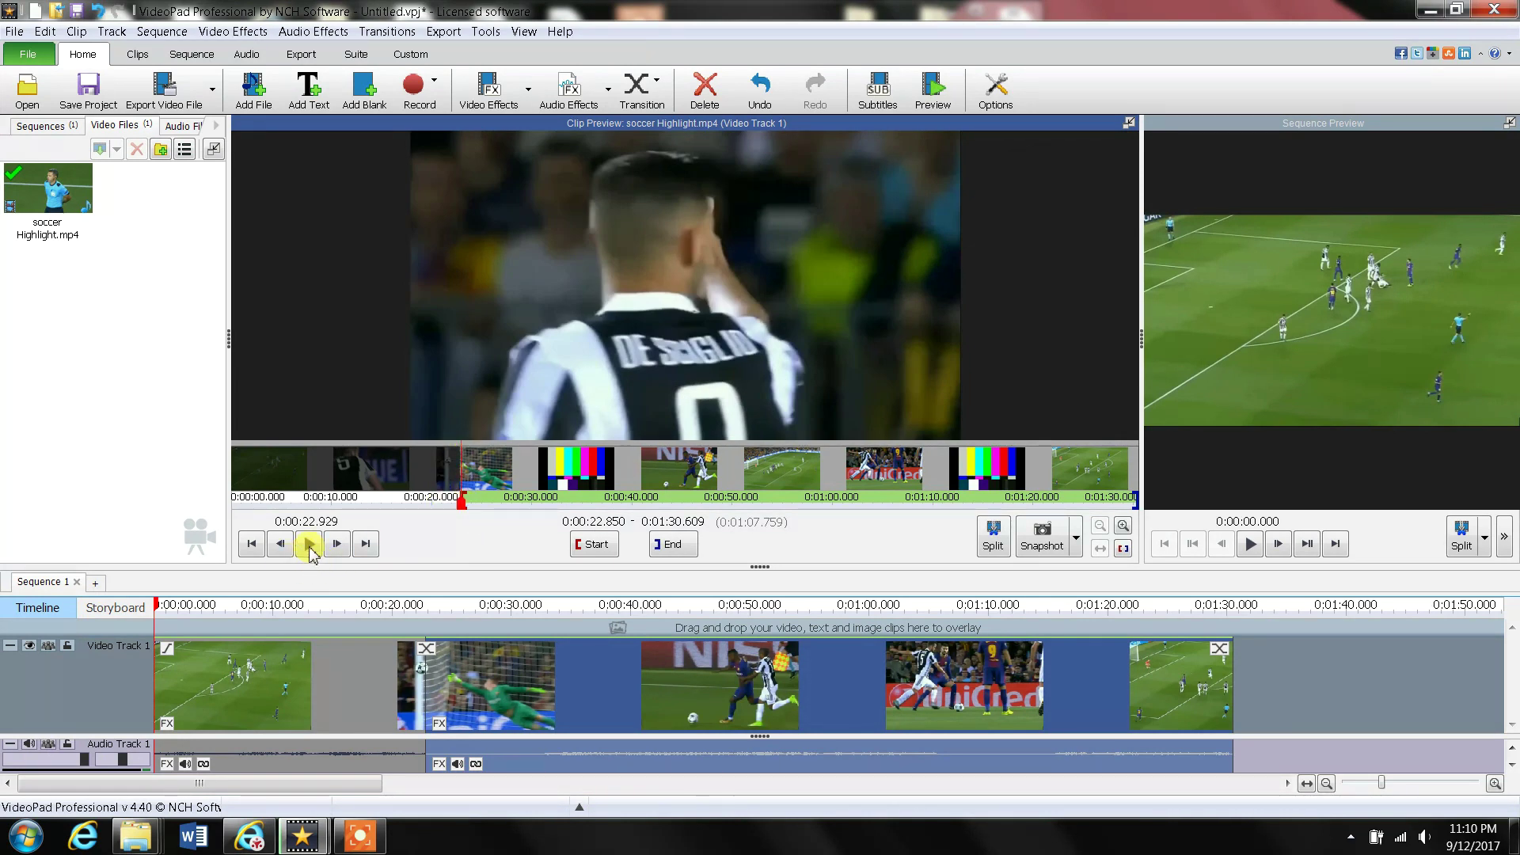
{"action": "left_click", "coordinate": [310, 545]}
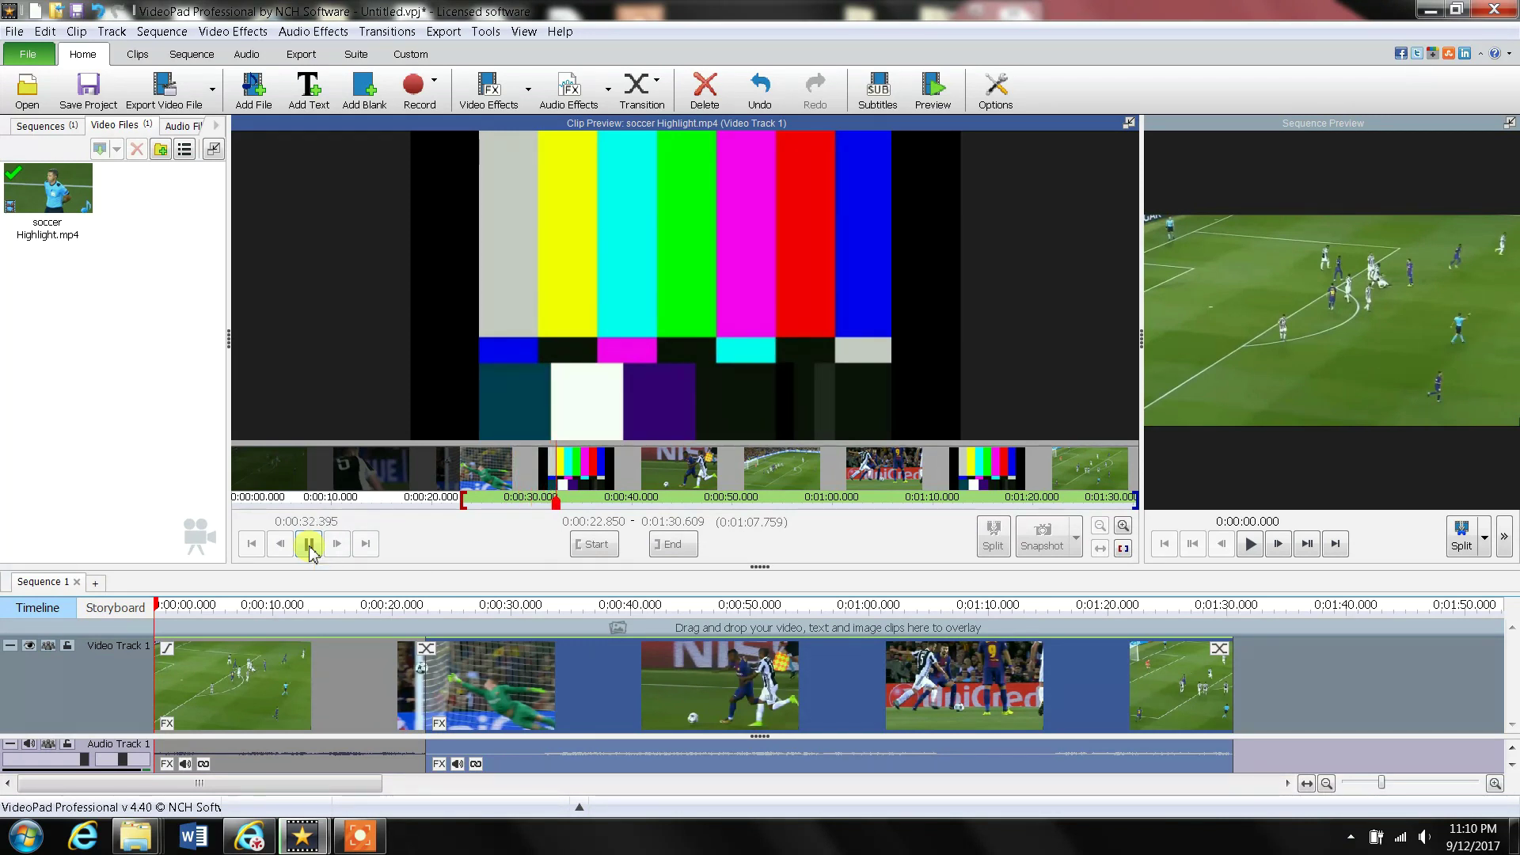
{"action": "left_click", "coordinate": [309, 544]}
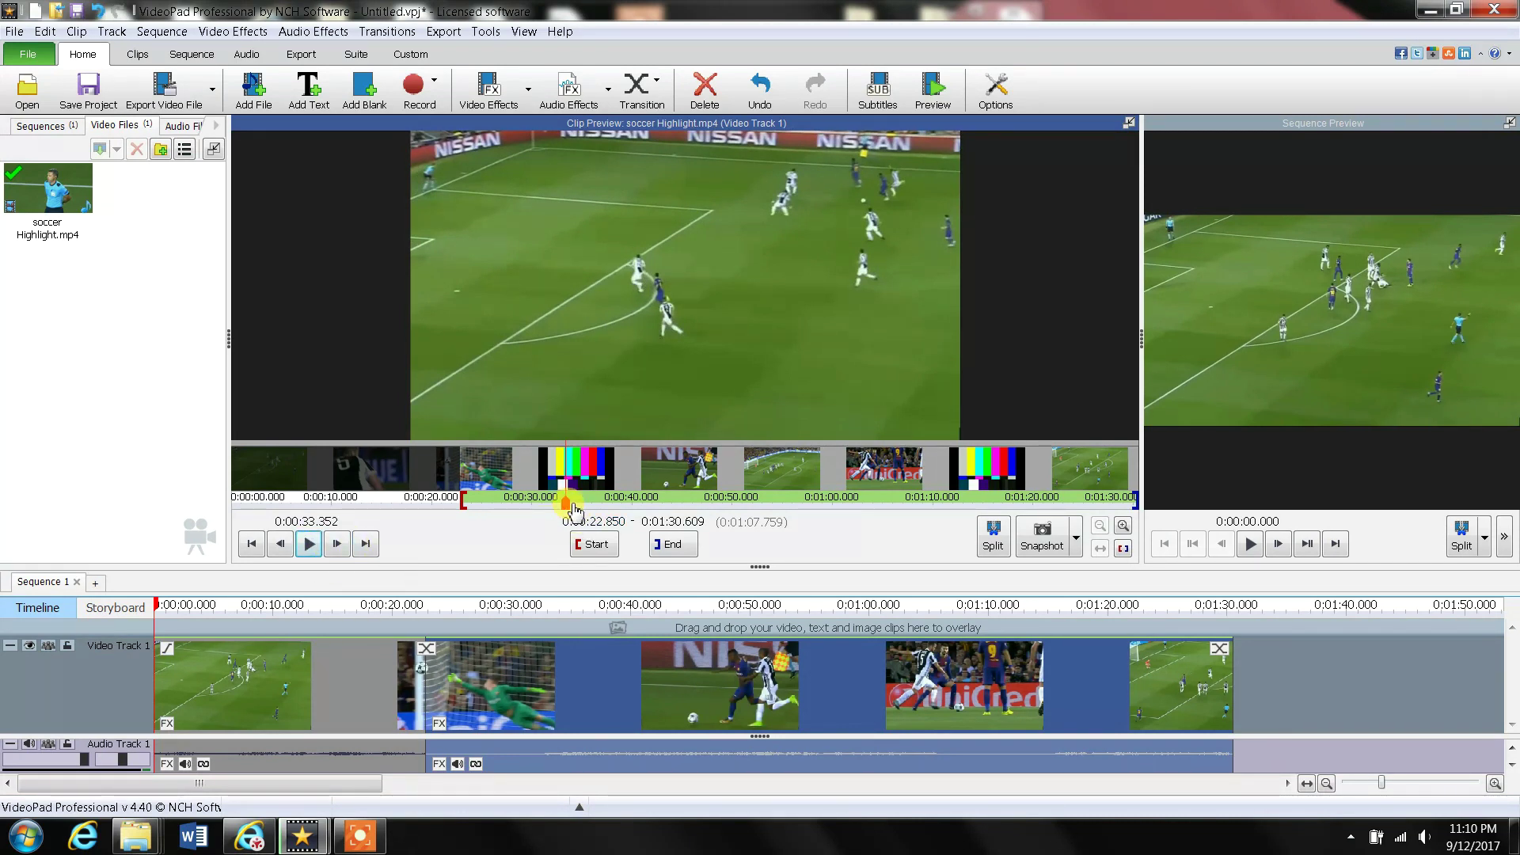
Split the clip at 0:00:33.352, isolating the 0:00:10.502 colour-bar stretch
{"action": "left_click", "coordinate": [994, 538]}
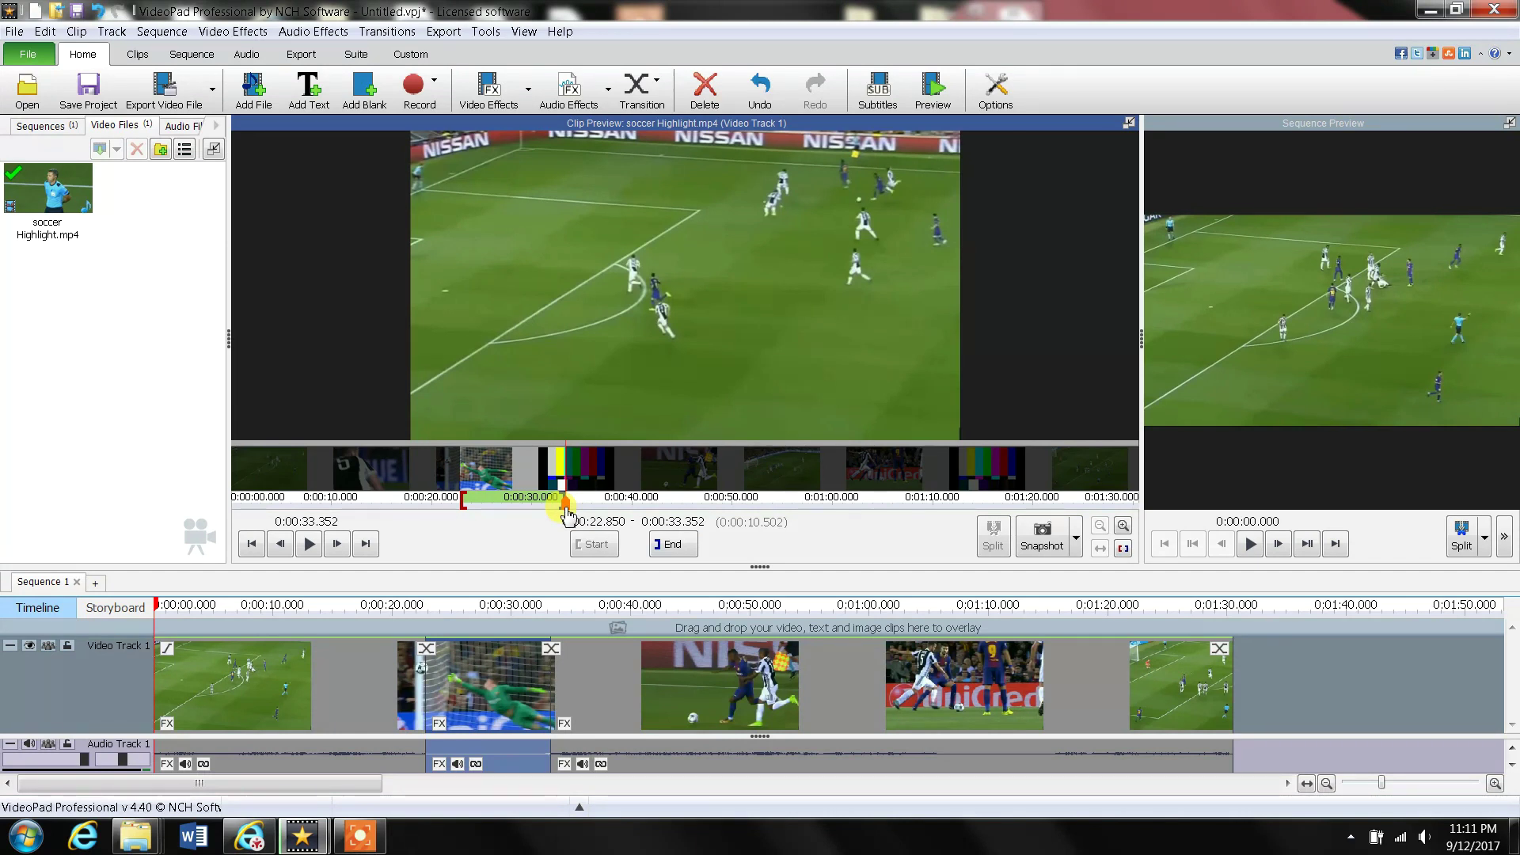
{"action": "left_click", "coordinate": [294, 683]}
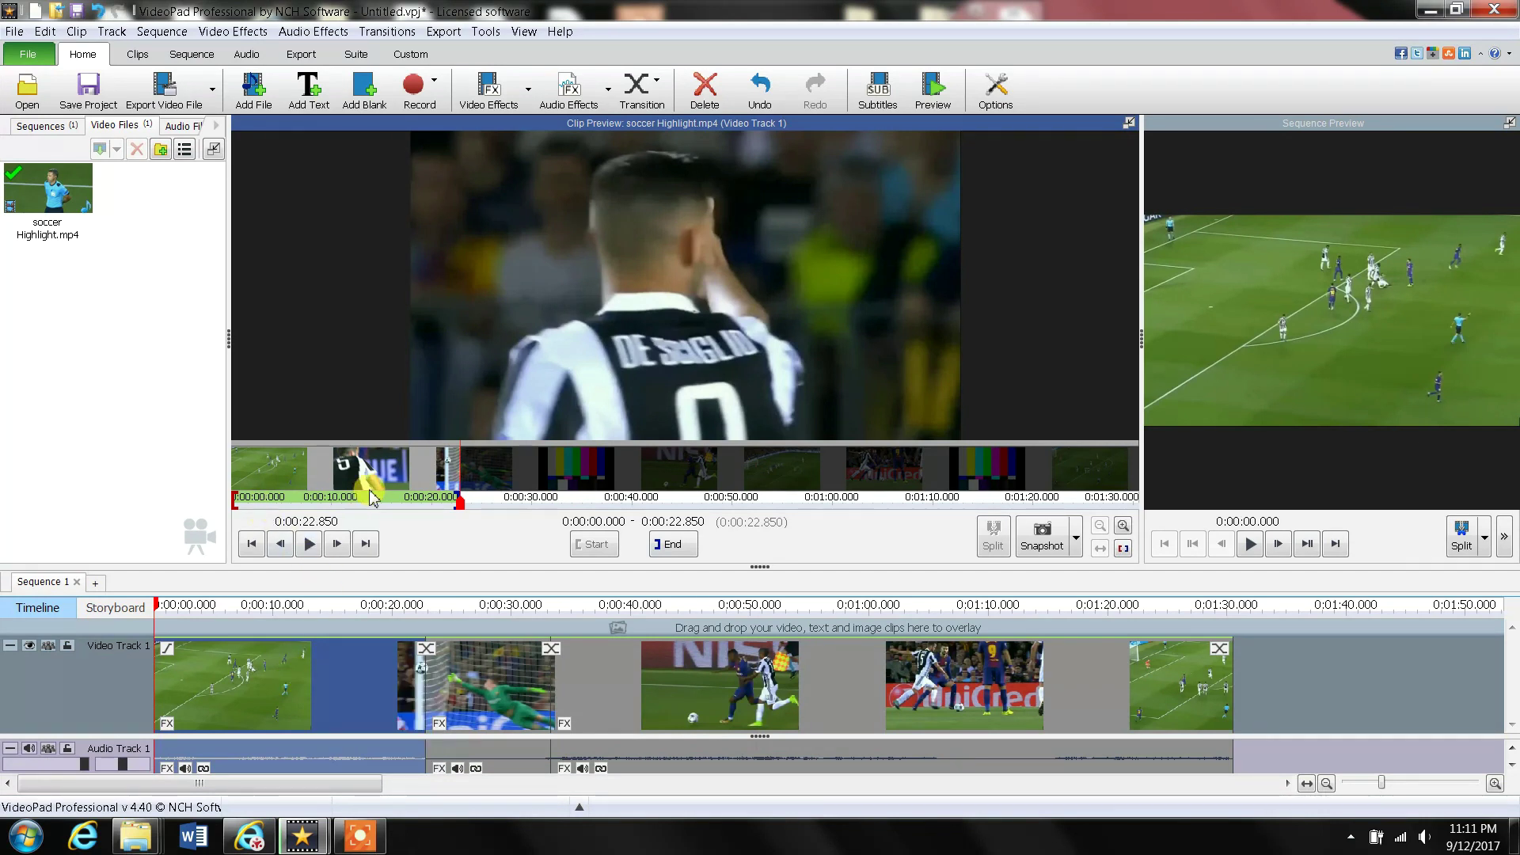
{"action": "left_click", "coordinate": [501, 680]}
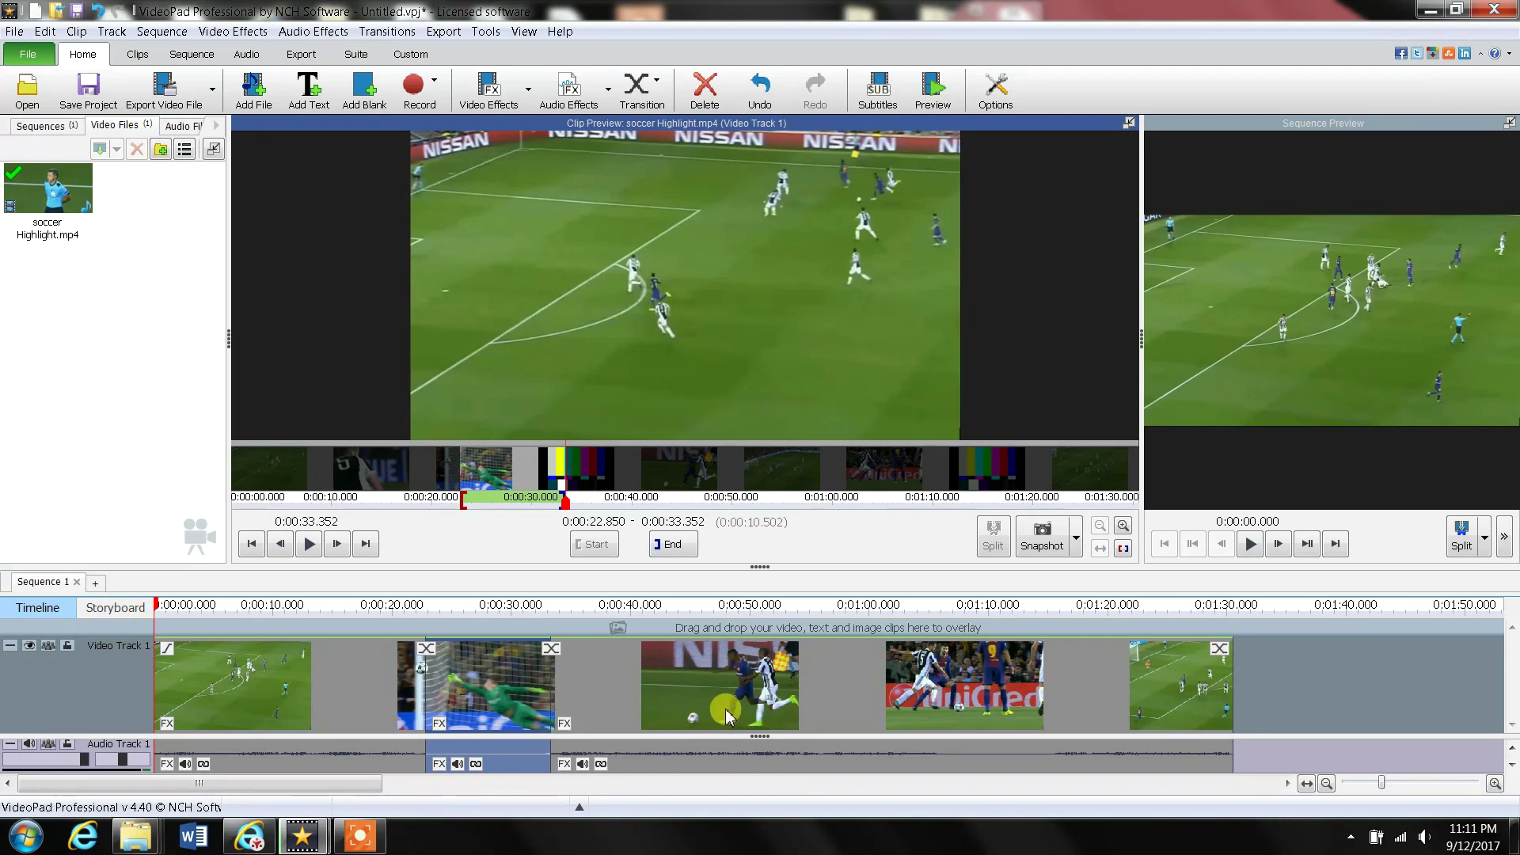
{"action": "left_click", "coordinate": [757, 683]}
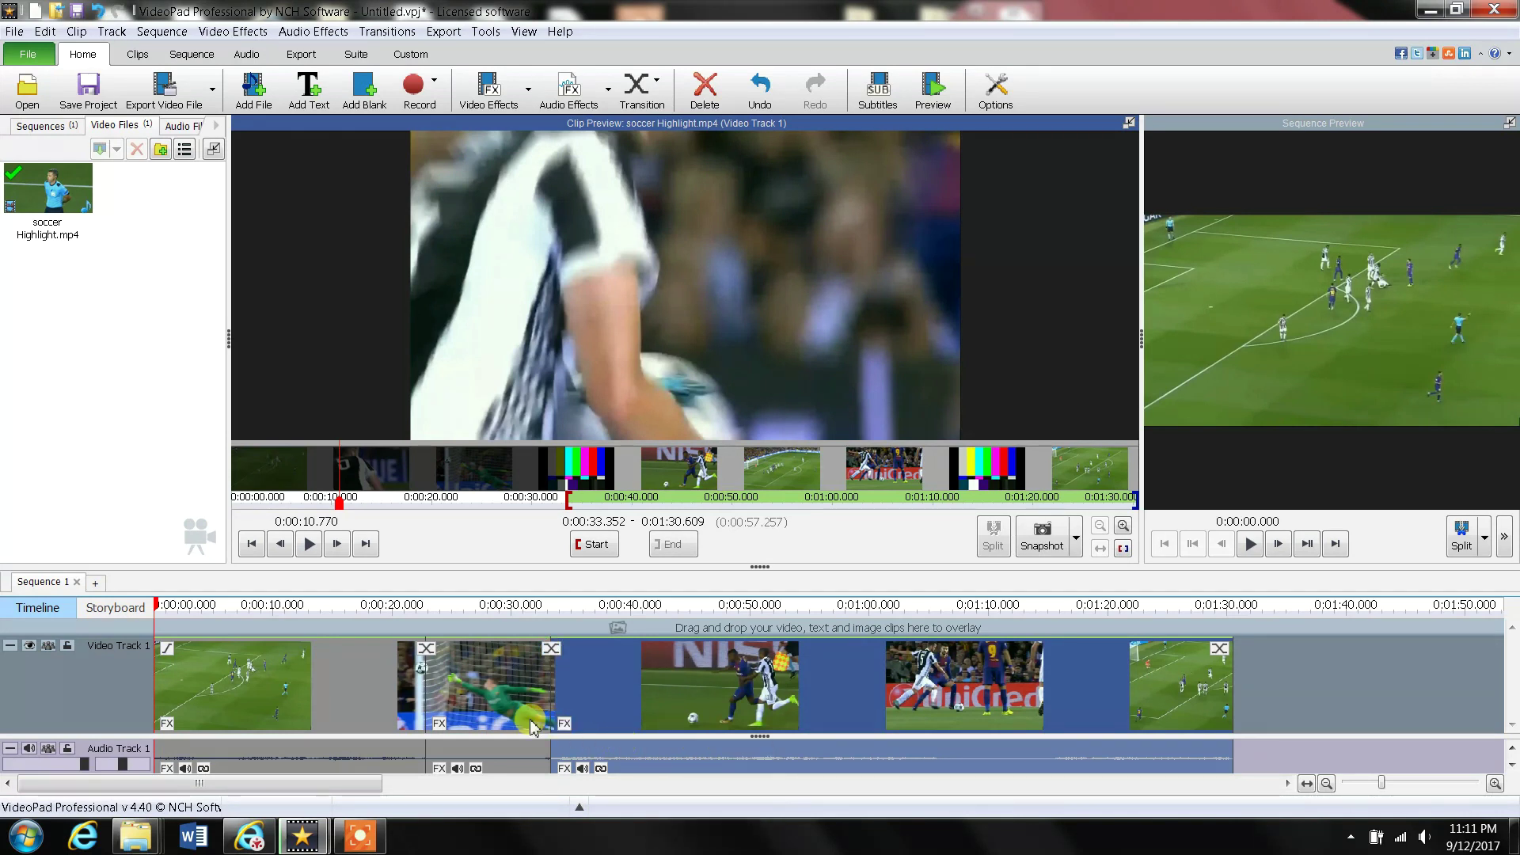
{"action": "left_click", "coordinate": [495, 681]}
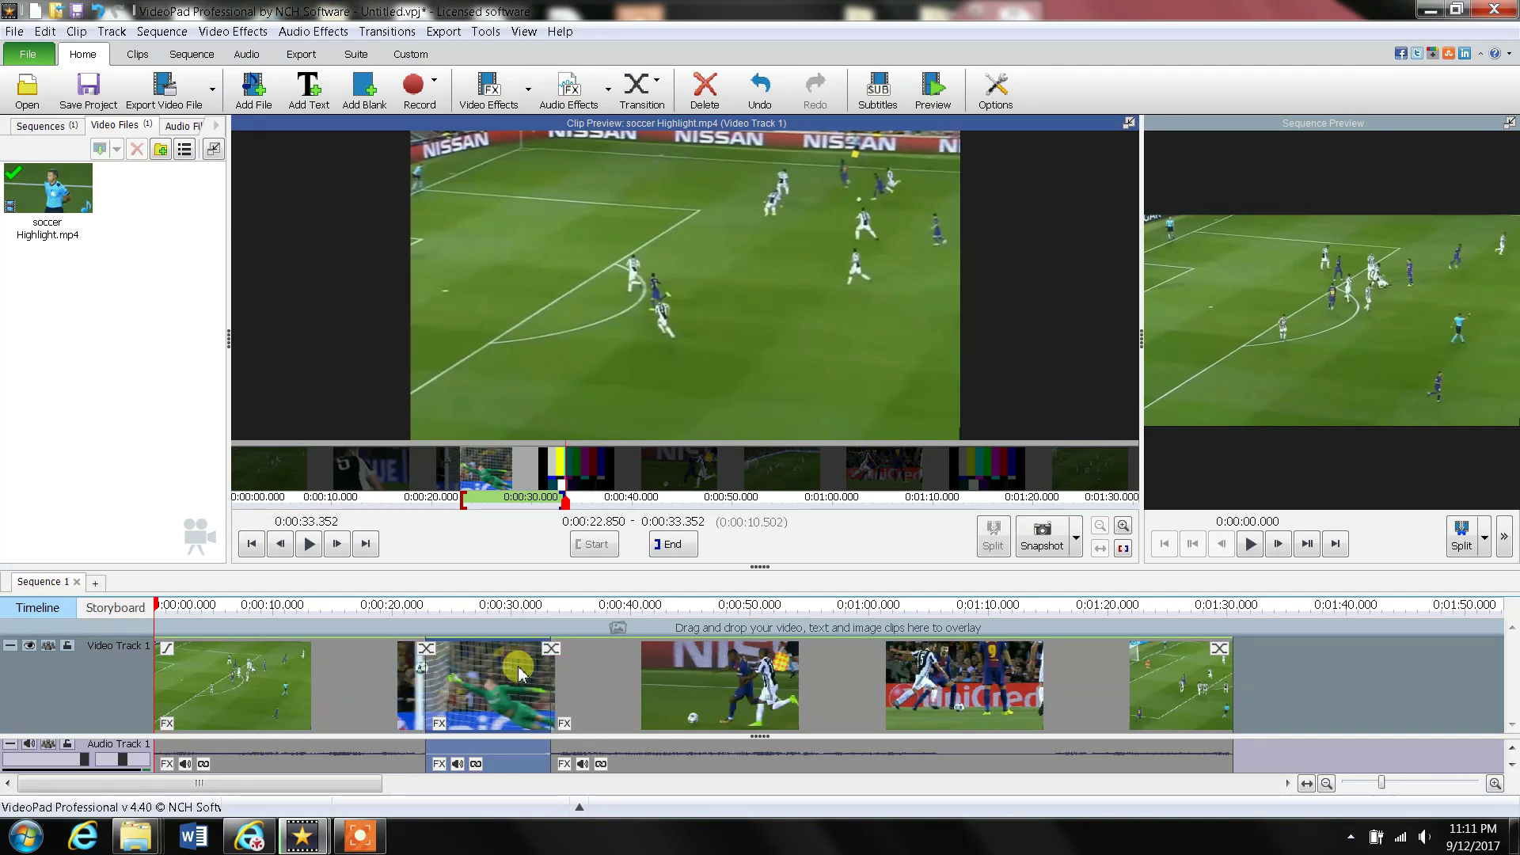
{"action": "left_click", "coordinate": [476, 663]}
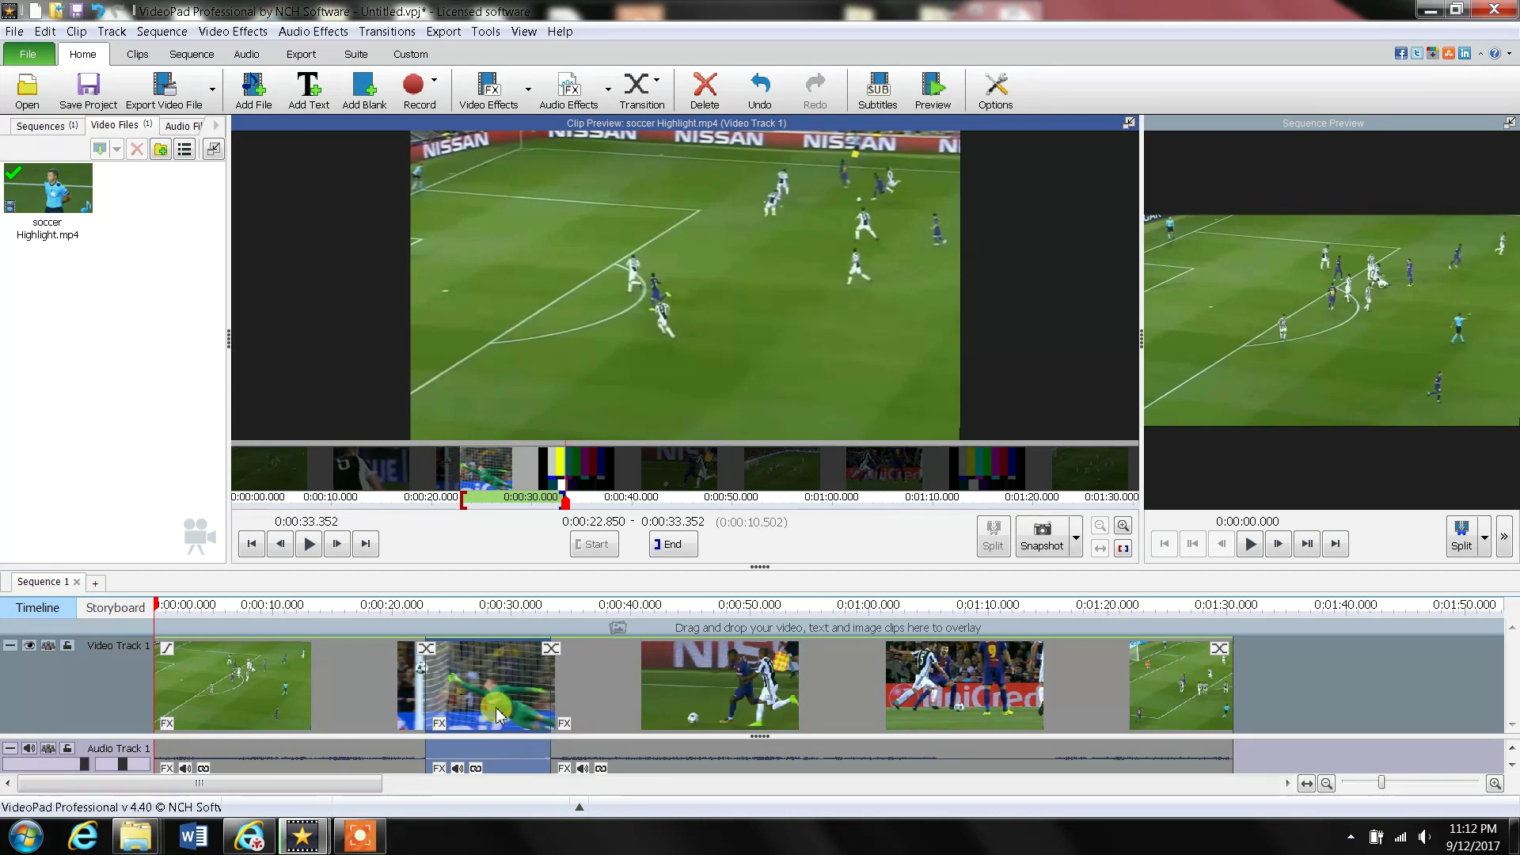
Delete the 0:00:10.502 goalkeeper clip containing colour bars from Video Track 1
{"action": "right_click", "coordinate": [481, 687]}
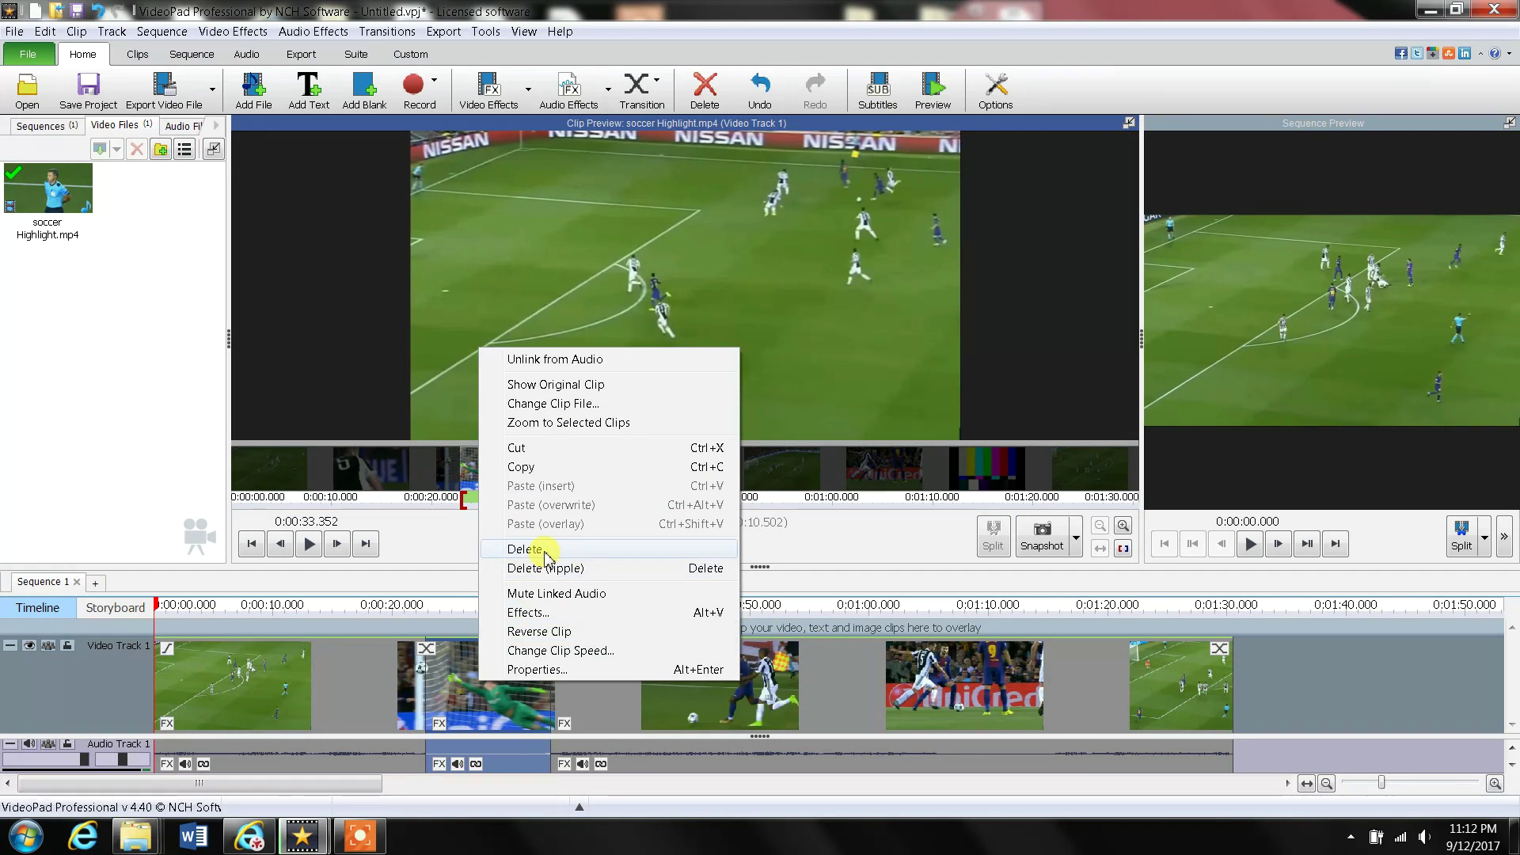
{"action": "left_click", "coordinate": [803, 549]}
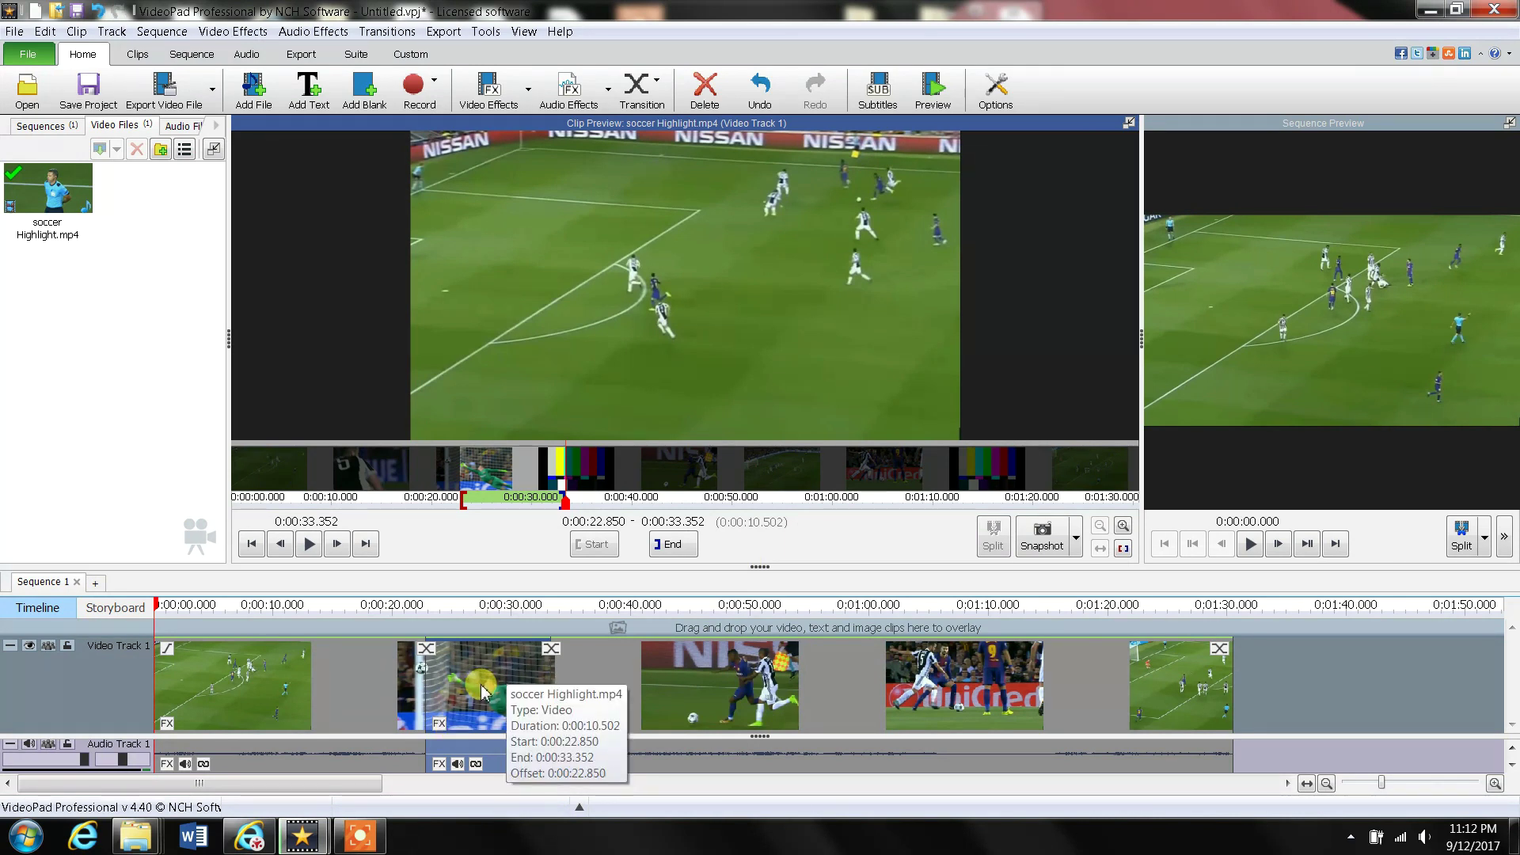
{"action": "key", "text": "Delete"}
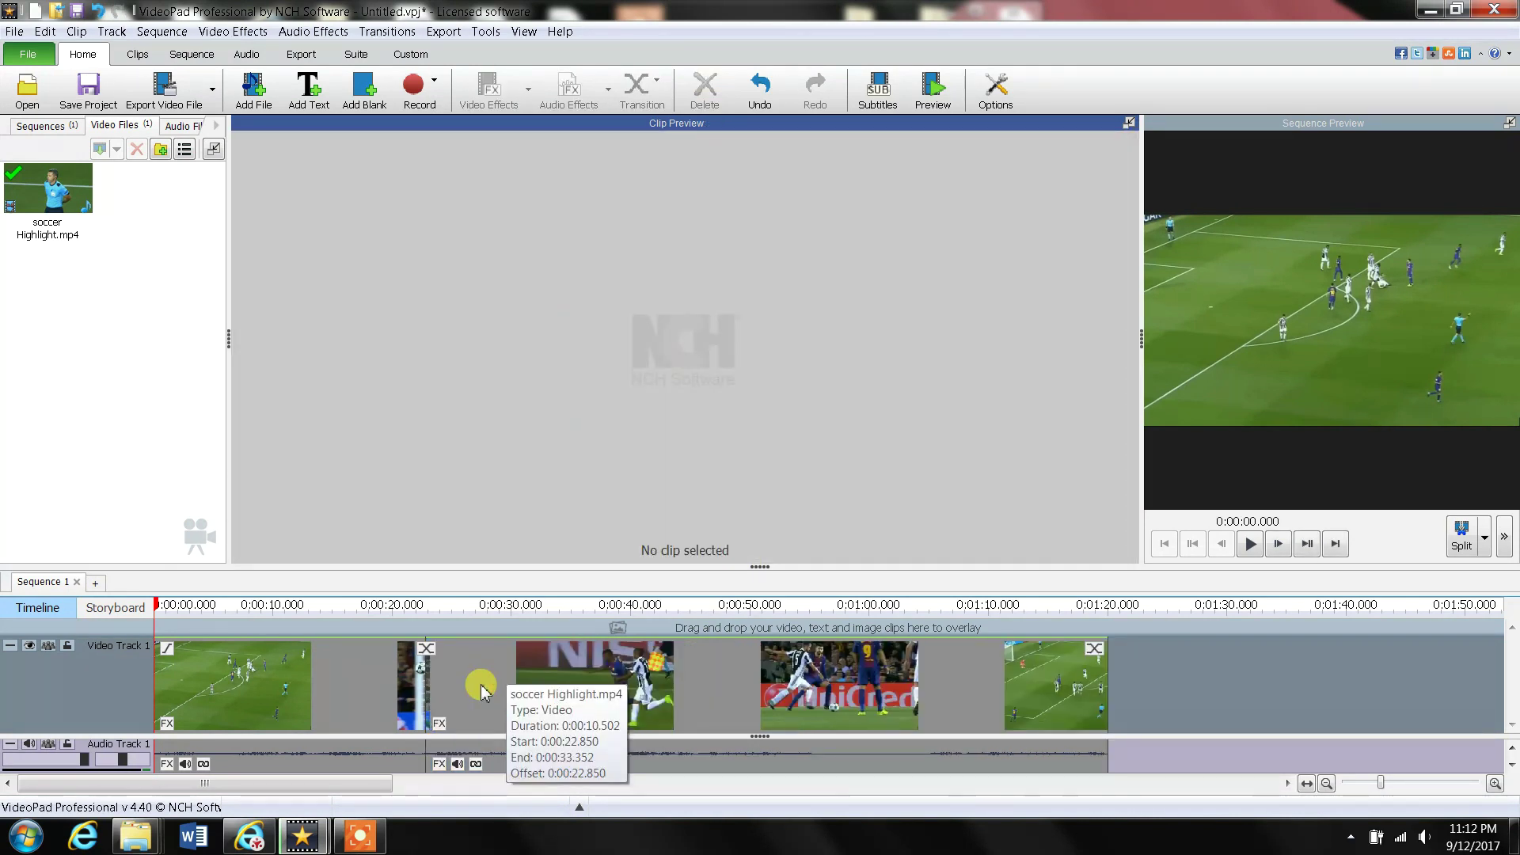
In the long match clip, locate the second colour bars and park the preview at 0:01:05.624
{"action": "left_click", "coordinate": [340, 672]}
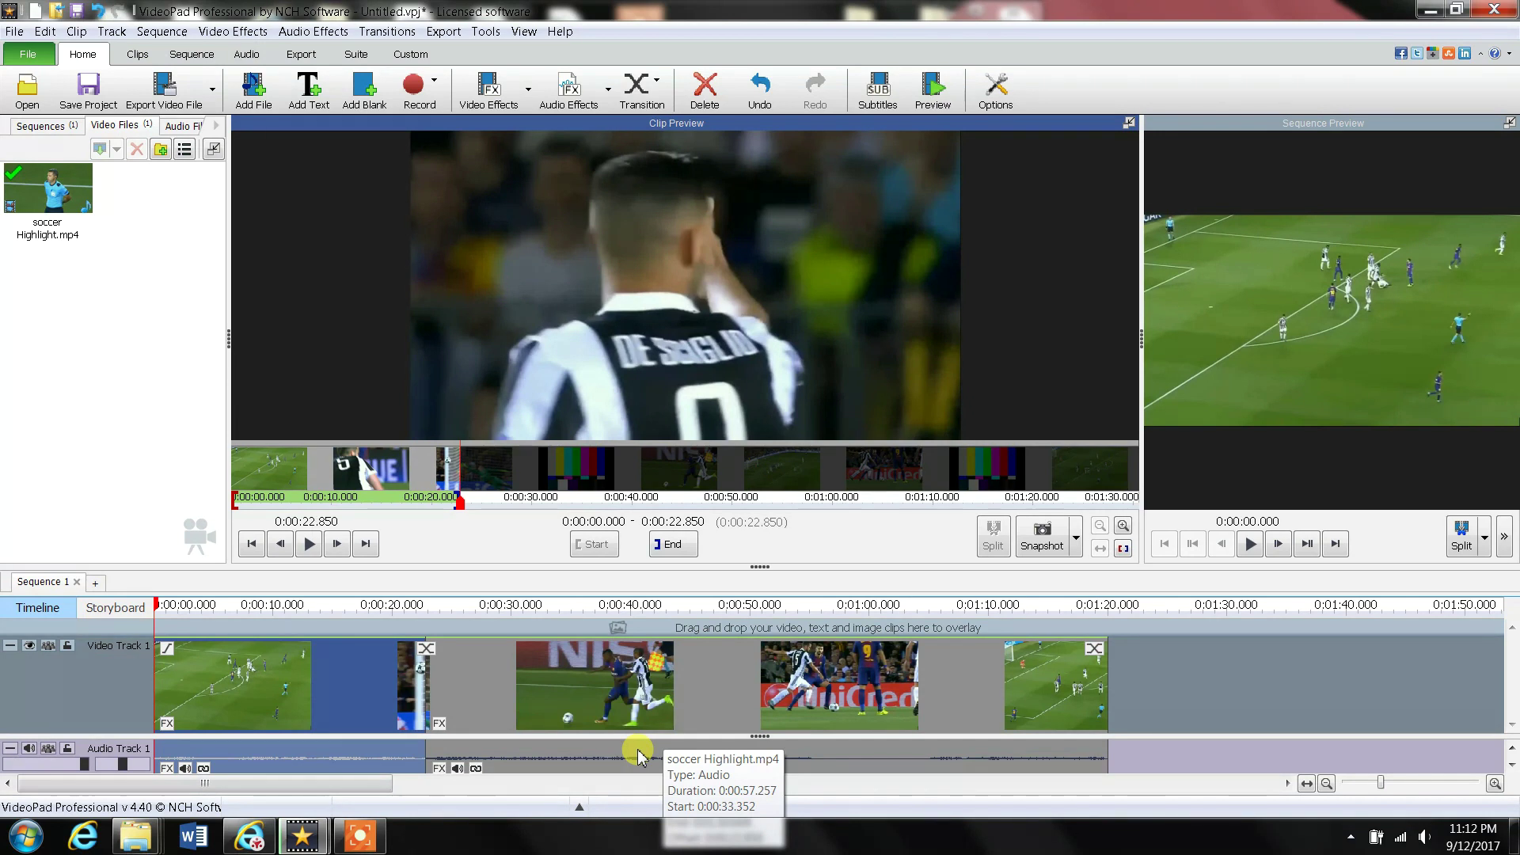
{"action": "left_click", "coordinate": [794, 689]}
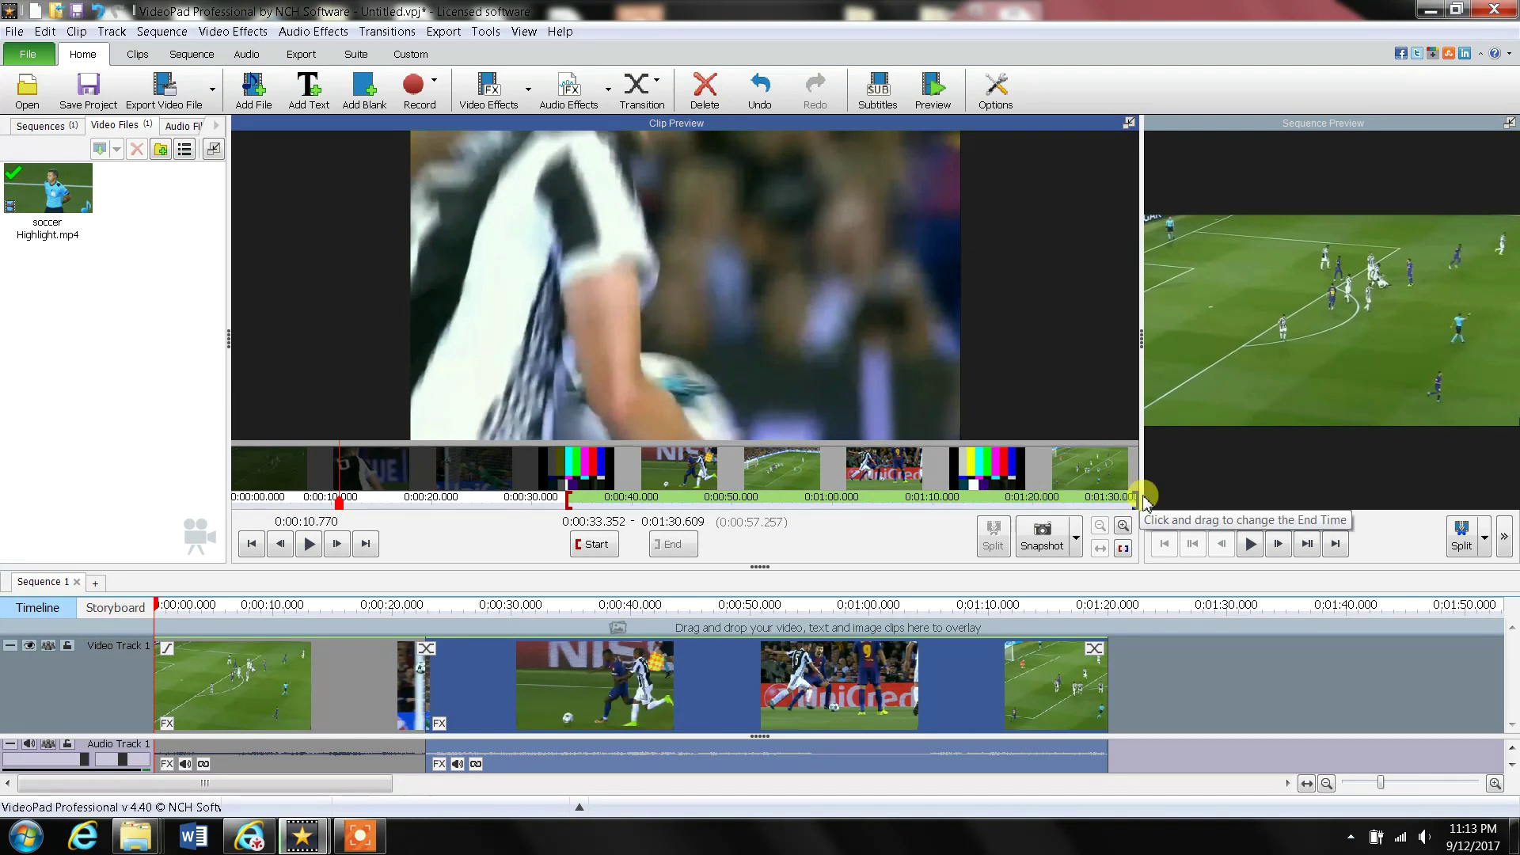
{"action": "left_click", "coordinate": [309, 545]}
{"action": "left_click_drag", "start_coordinate": [337, 504], "coordinate": [570, 509]}
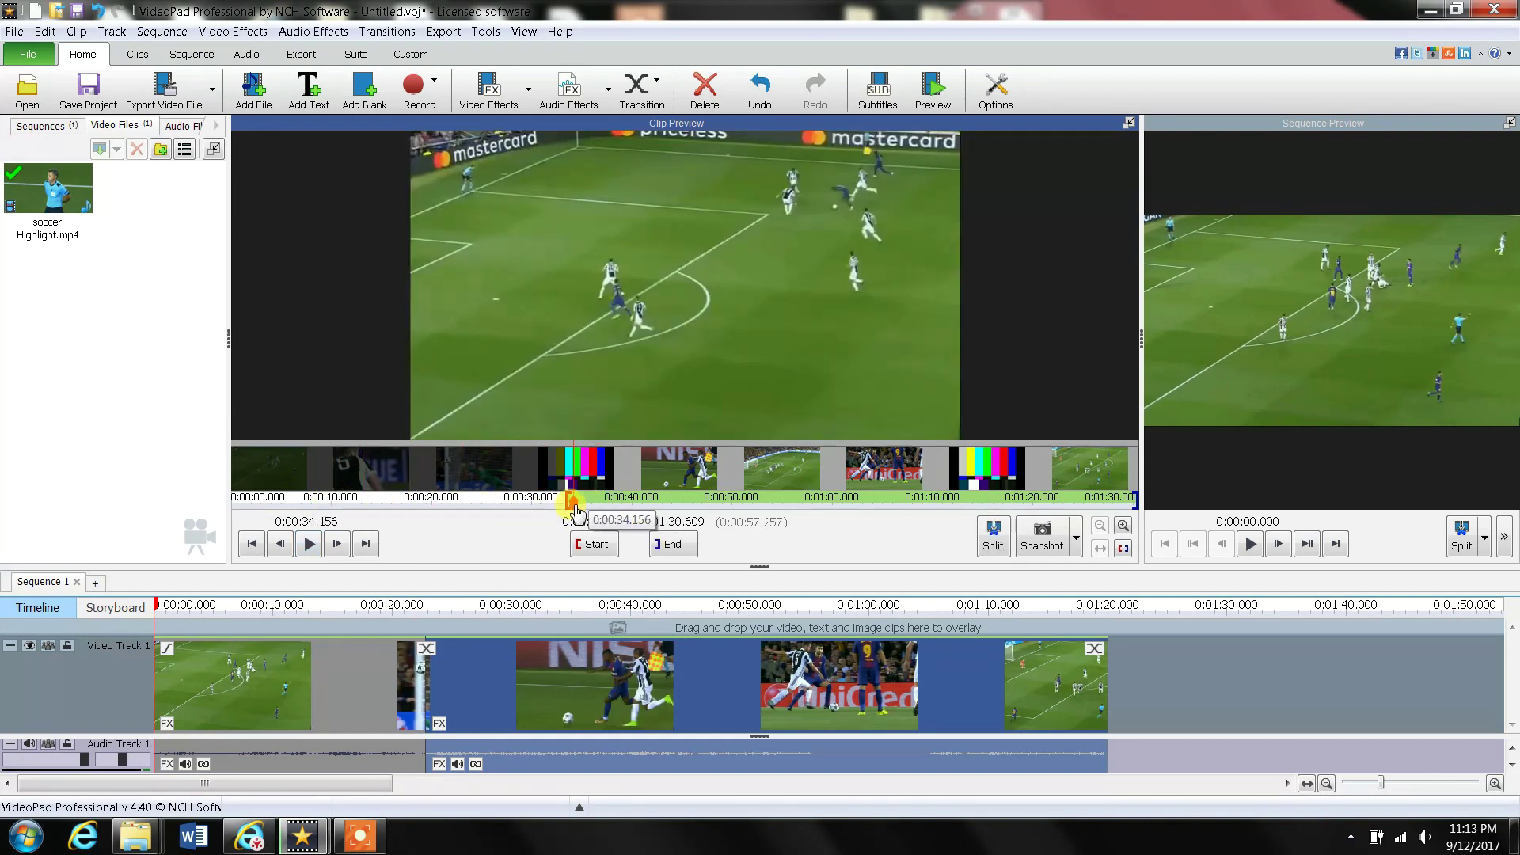
{"action": "left_click", "coordinate": [311, 545]}
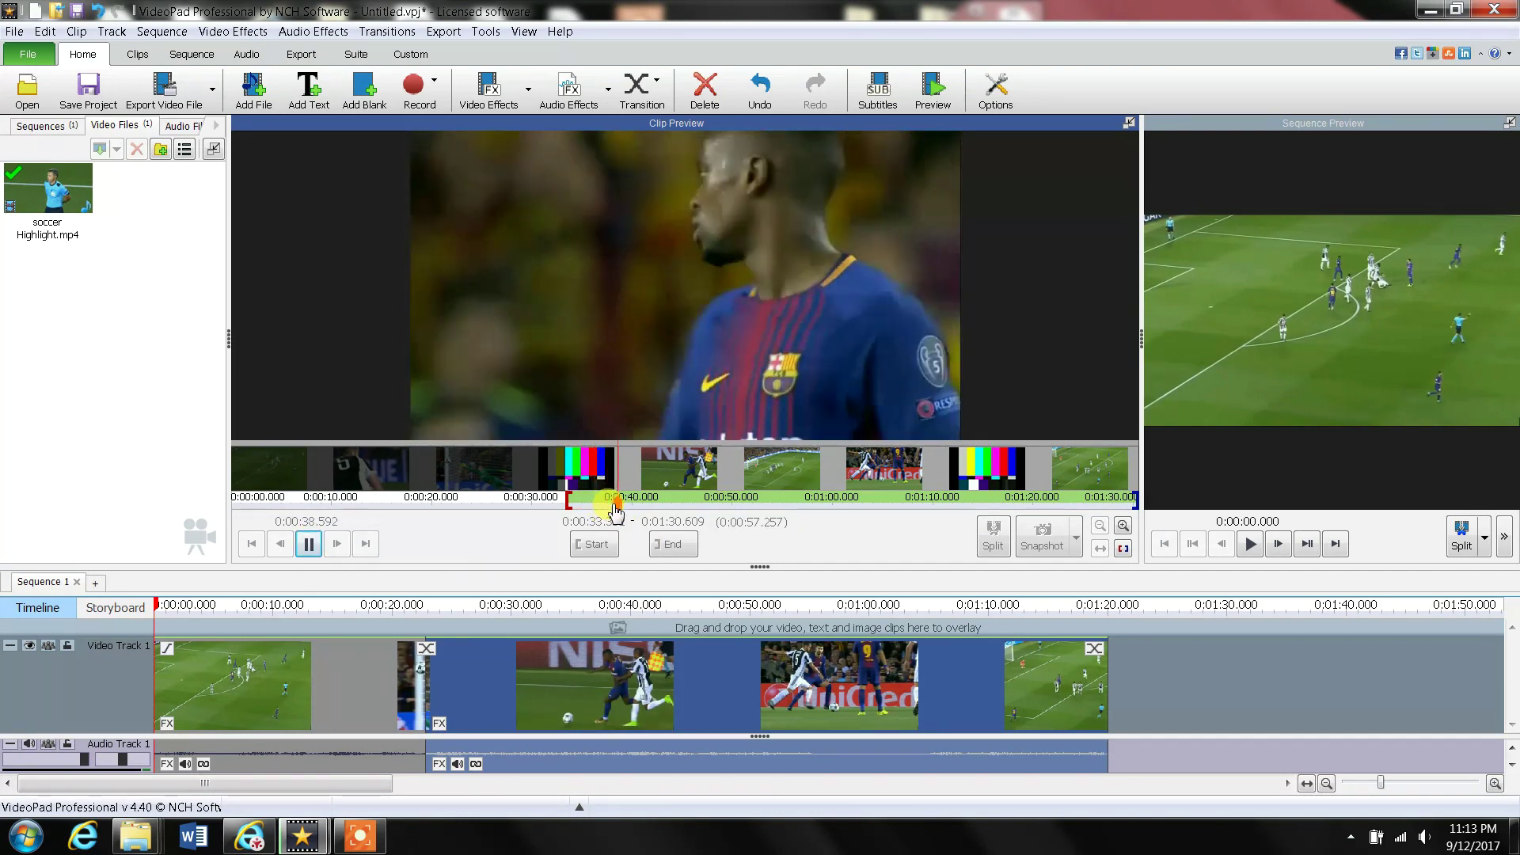
{"action": "left_click_drag", "start_coordinate": [611, 510], "coordinate": [871, 520]}
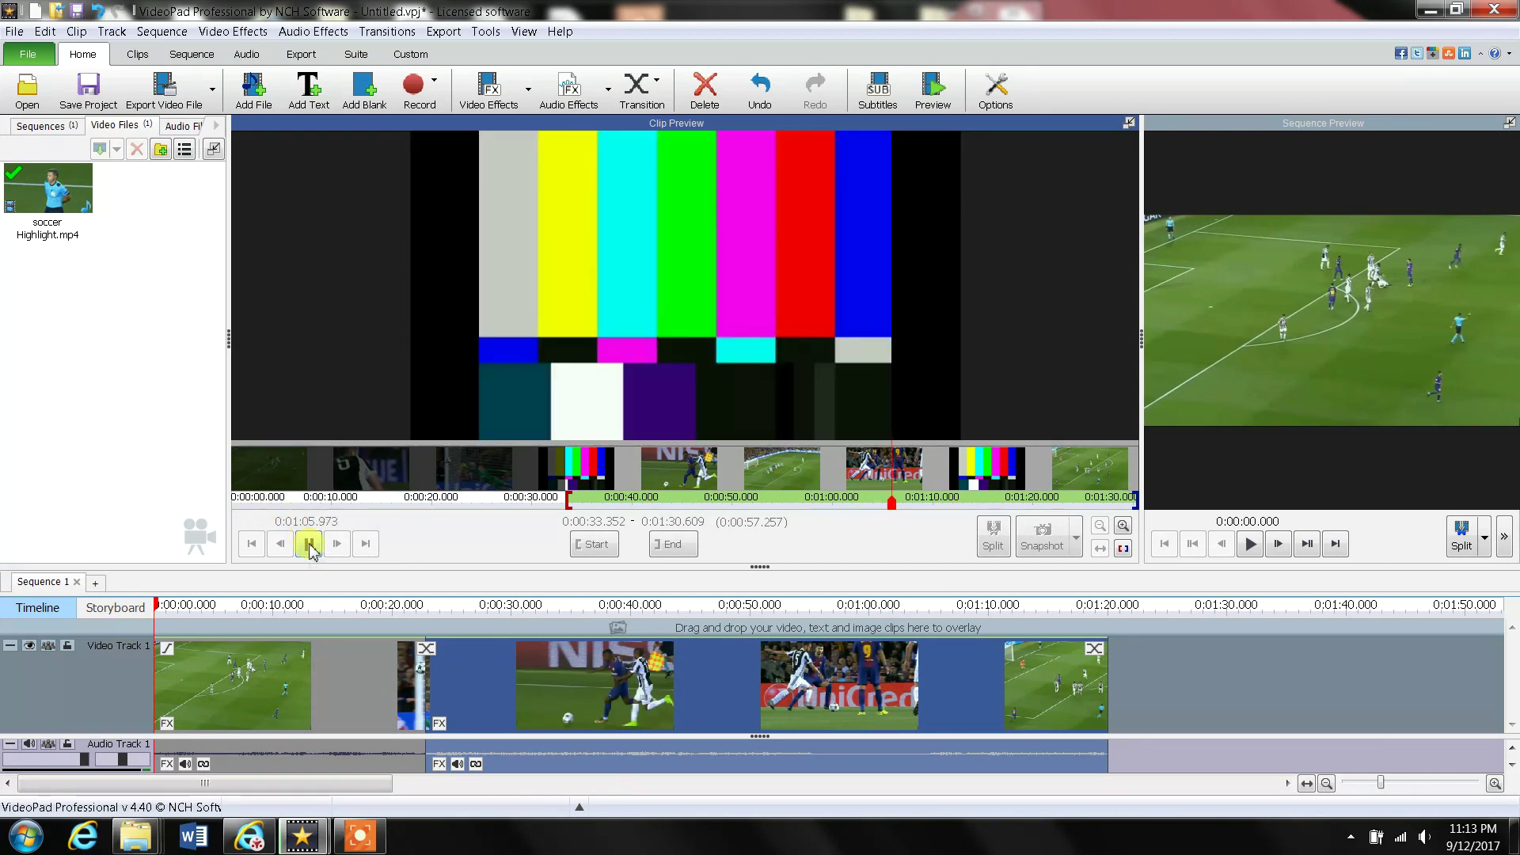
{"action": "left_click", "coordinate": [309, 543]}
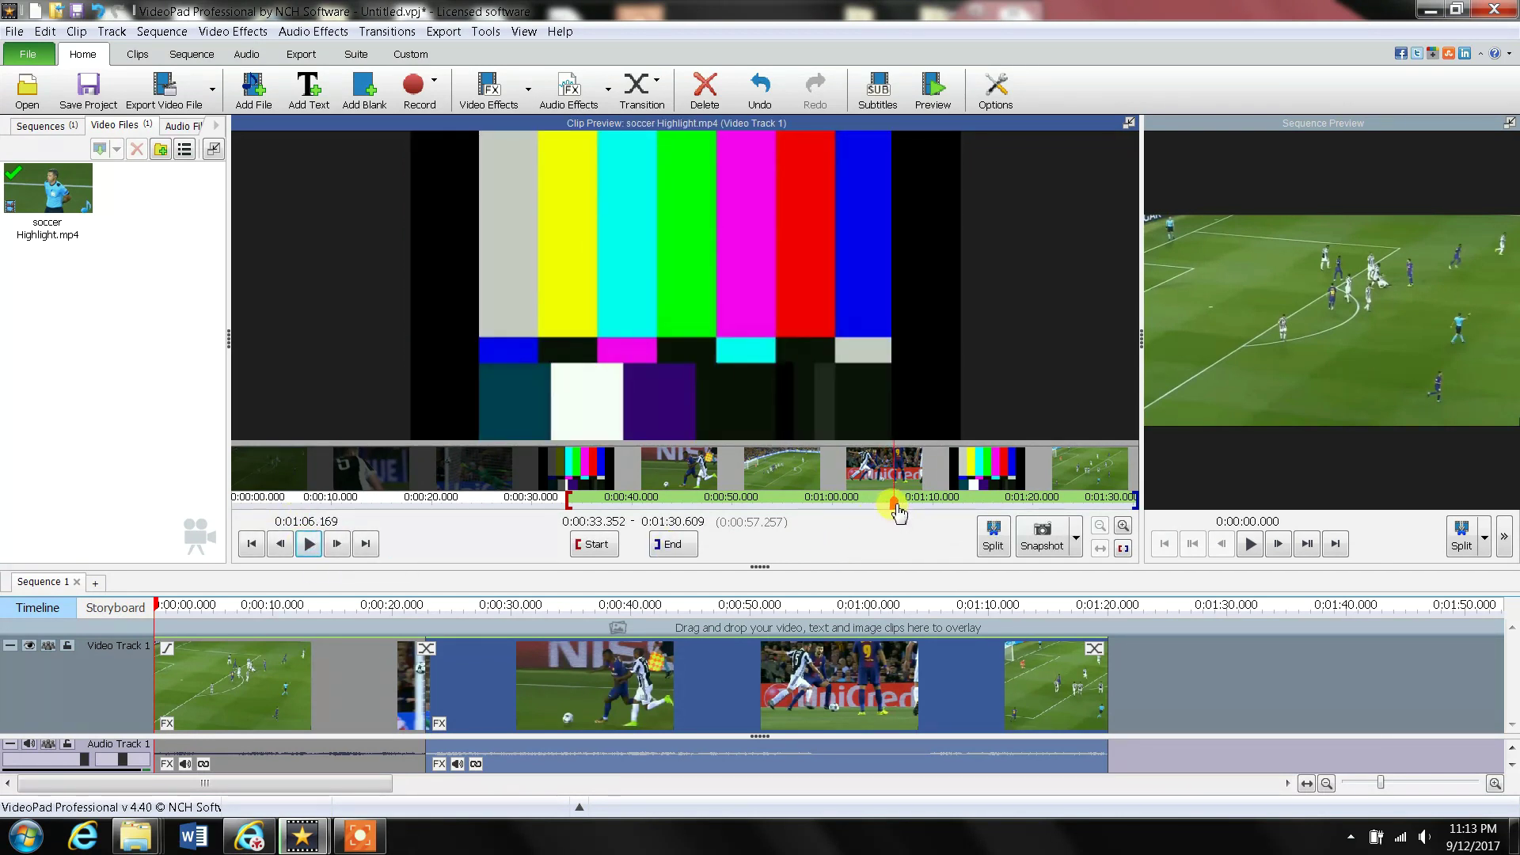
{"action": "left_click_drag", "start_coordinate": [896, 511], "coordinate": [892, 511]}
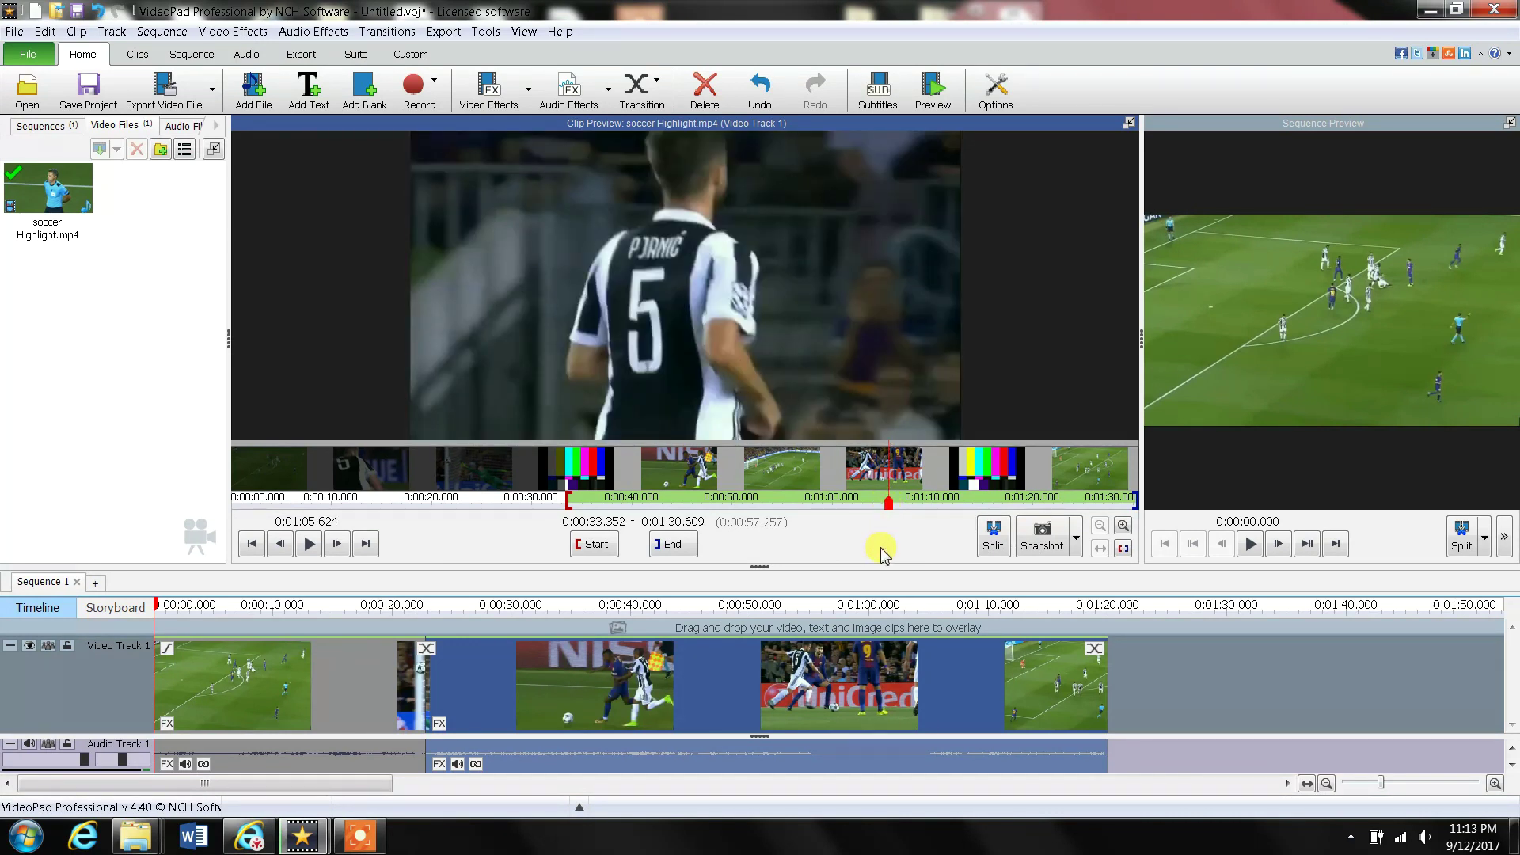
Split the clip at 0:01:05.624 and select the piece starting there
{"action": "left_click", "coordinate": [1004, 544]}
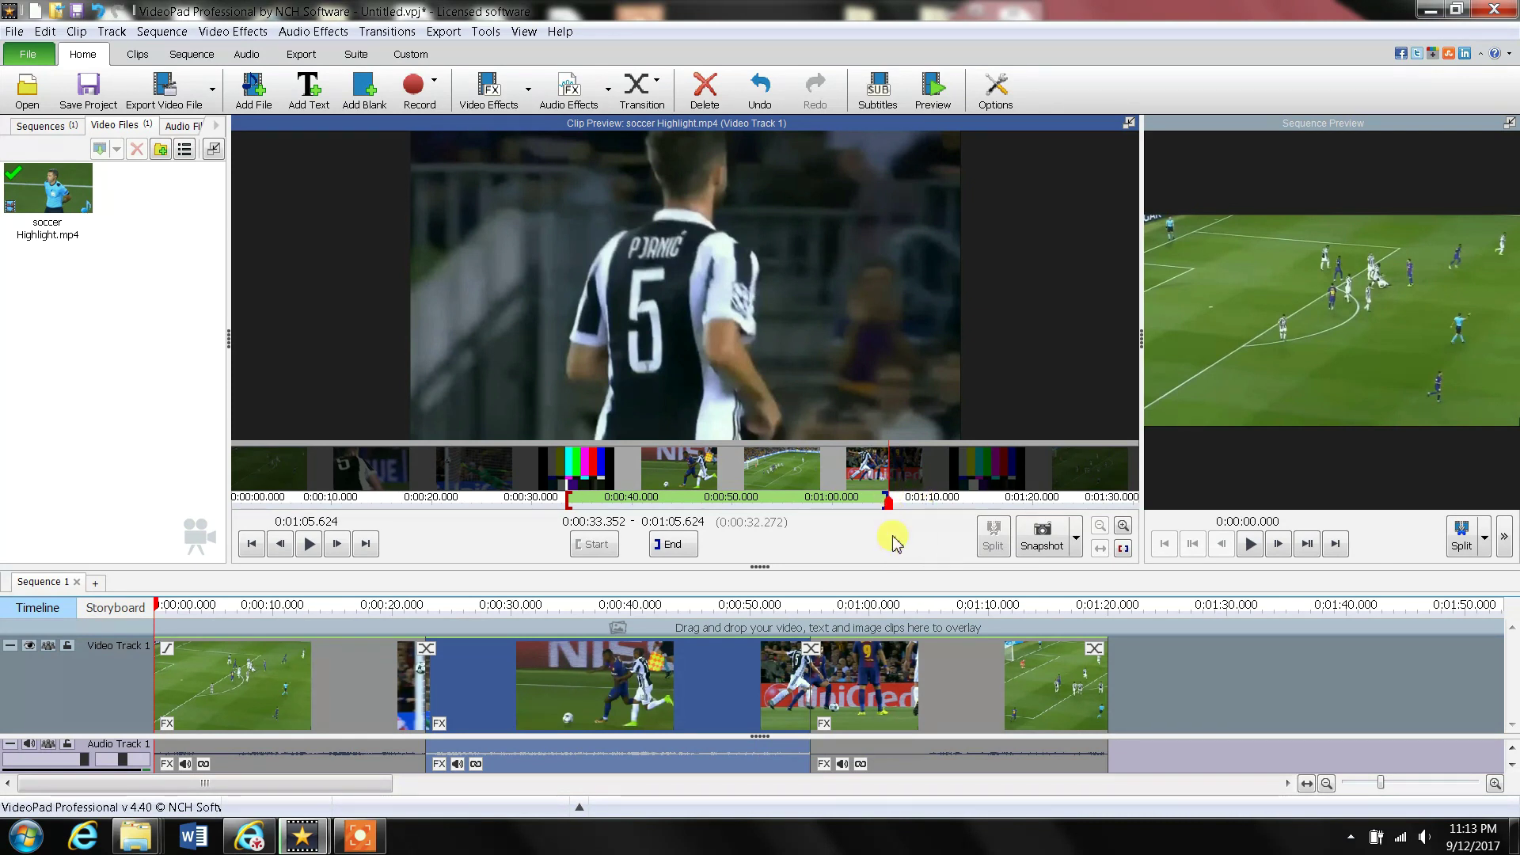
{"action": "left_click", "coordinate": [901, 689]}
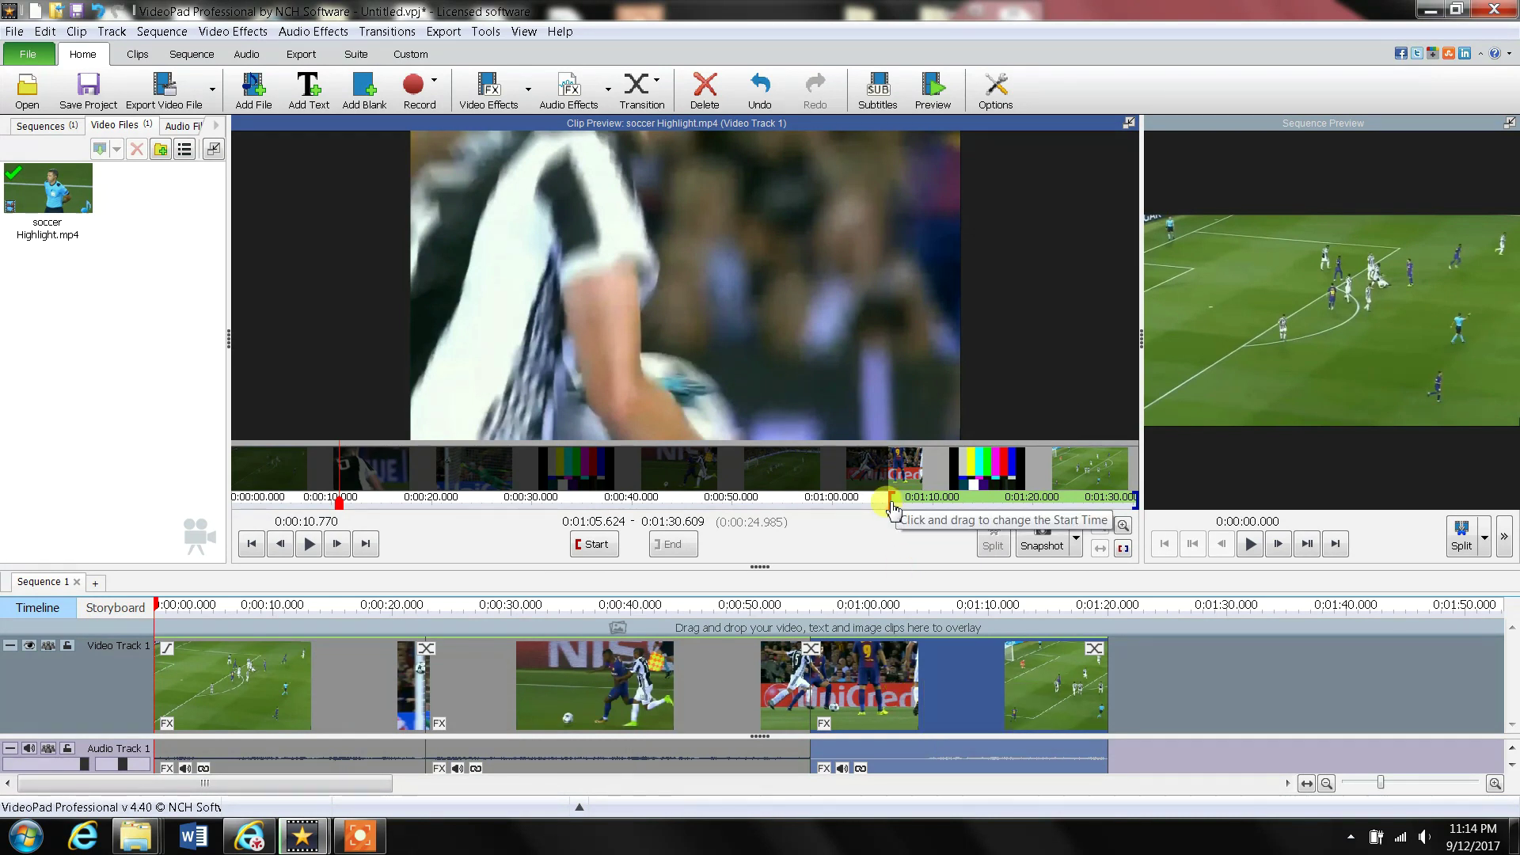
{"action": "mouse_move", "coordinate": [331, 506]}
{"action": "left_mouse_down"}
{"action": "mouse_move", "coordinate": [890, 517]}
{"action": "mouse_move", "coordinate": [888, 538]}
{"action": "left_mouse_up"}
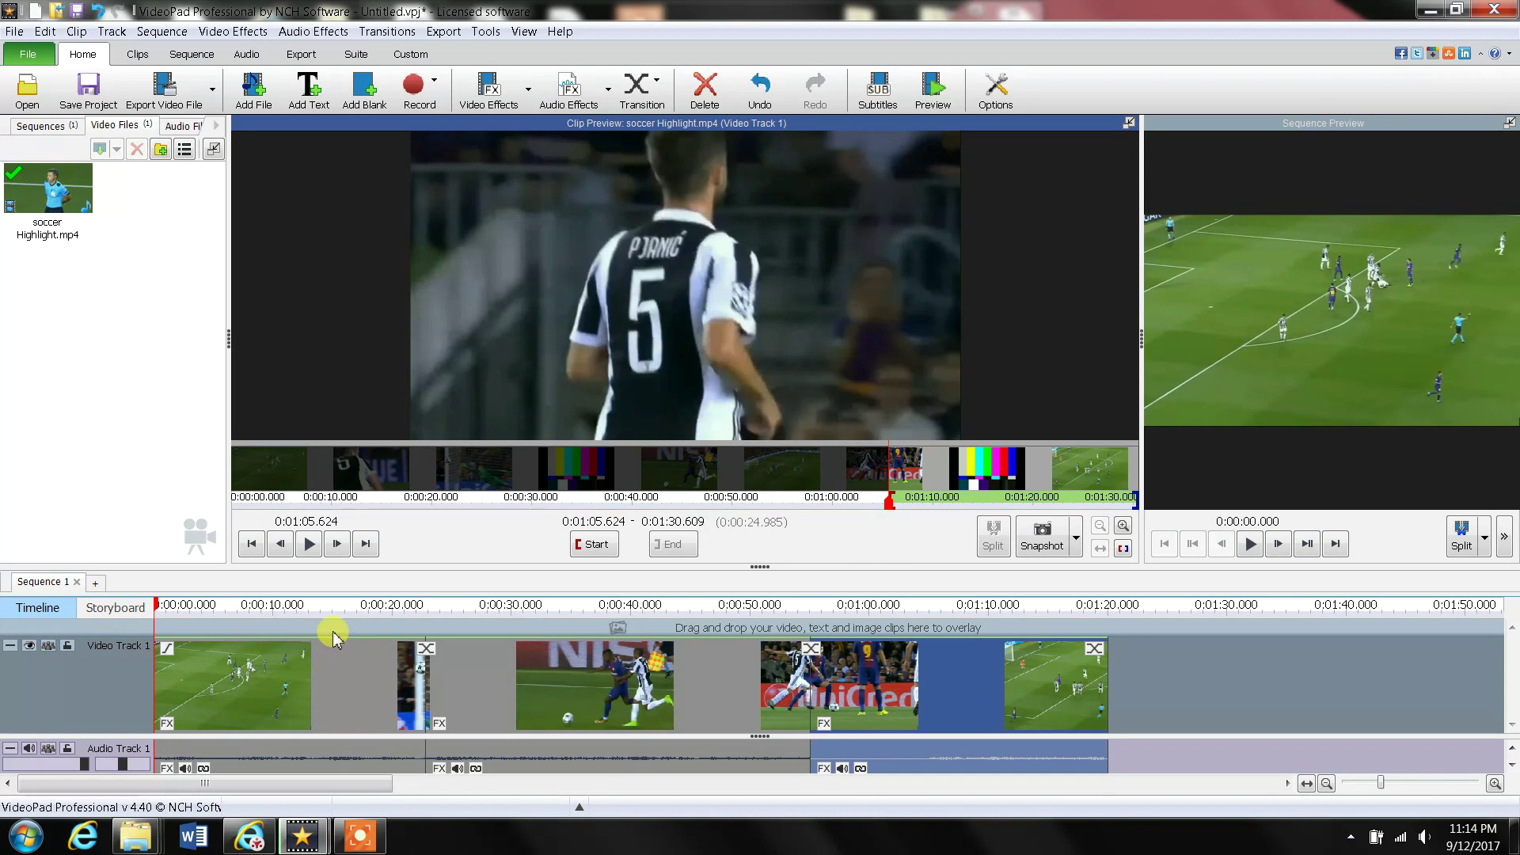
Split that piece at 0:01:15.665, where the second colour-bar section ends
{"action": "left_click", "coordinate": [309, 544]}
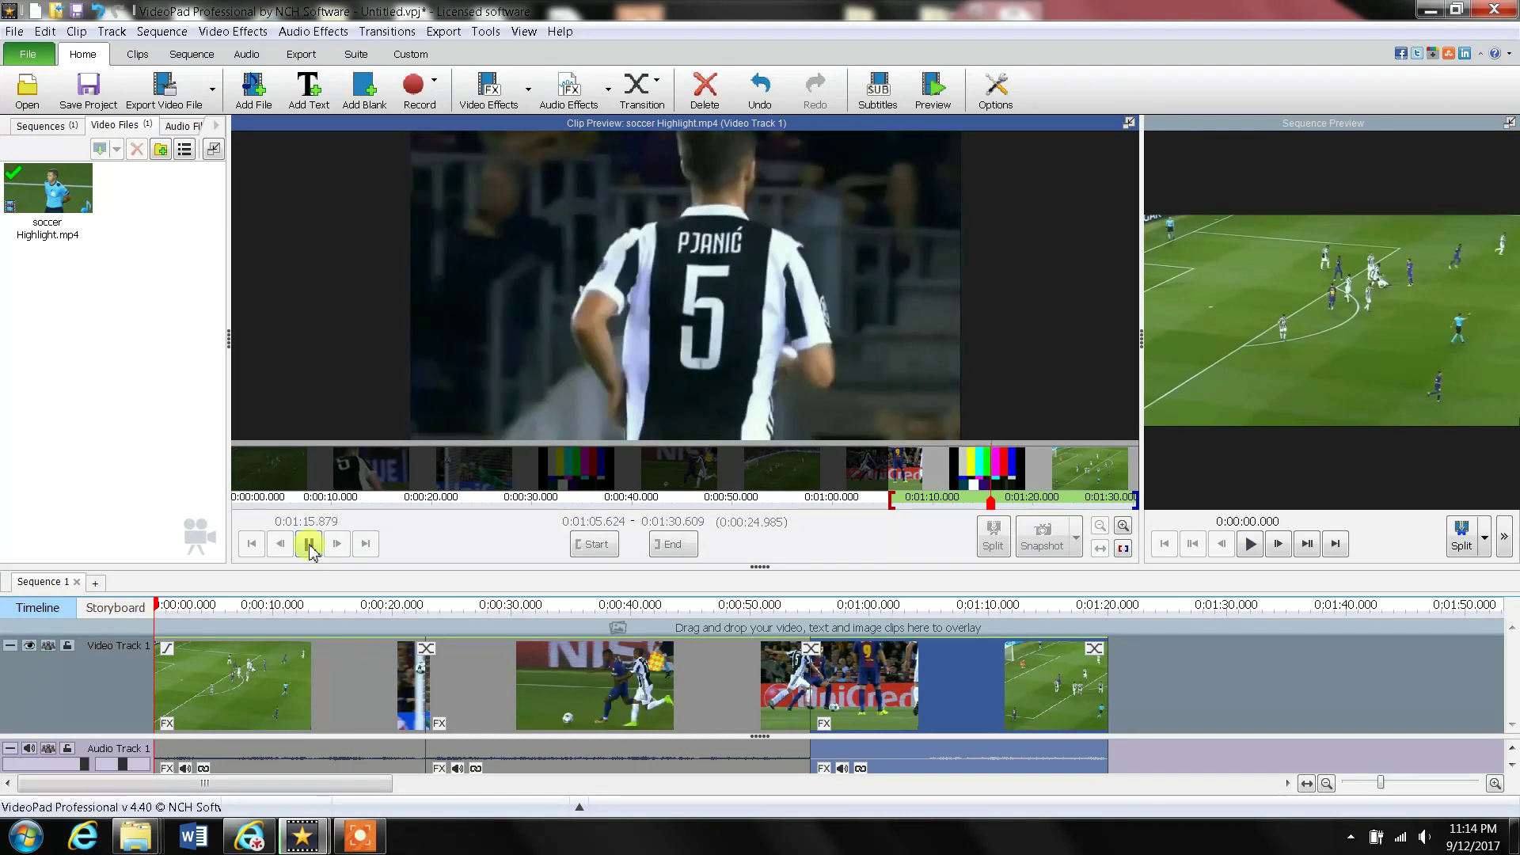
{"action": "left_click", "coordinate": [308, 543]}
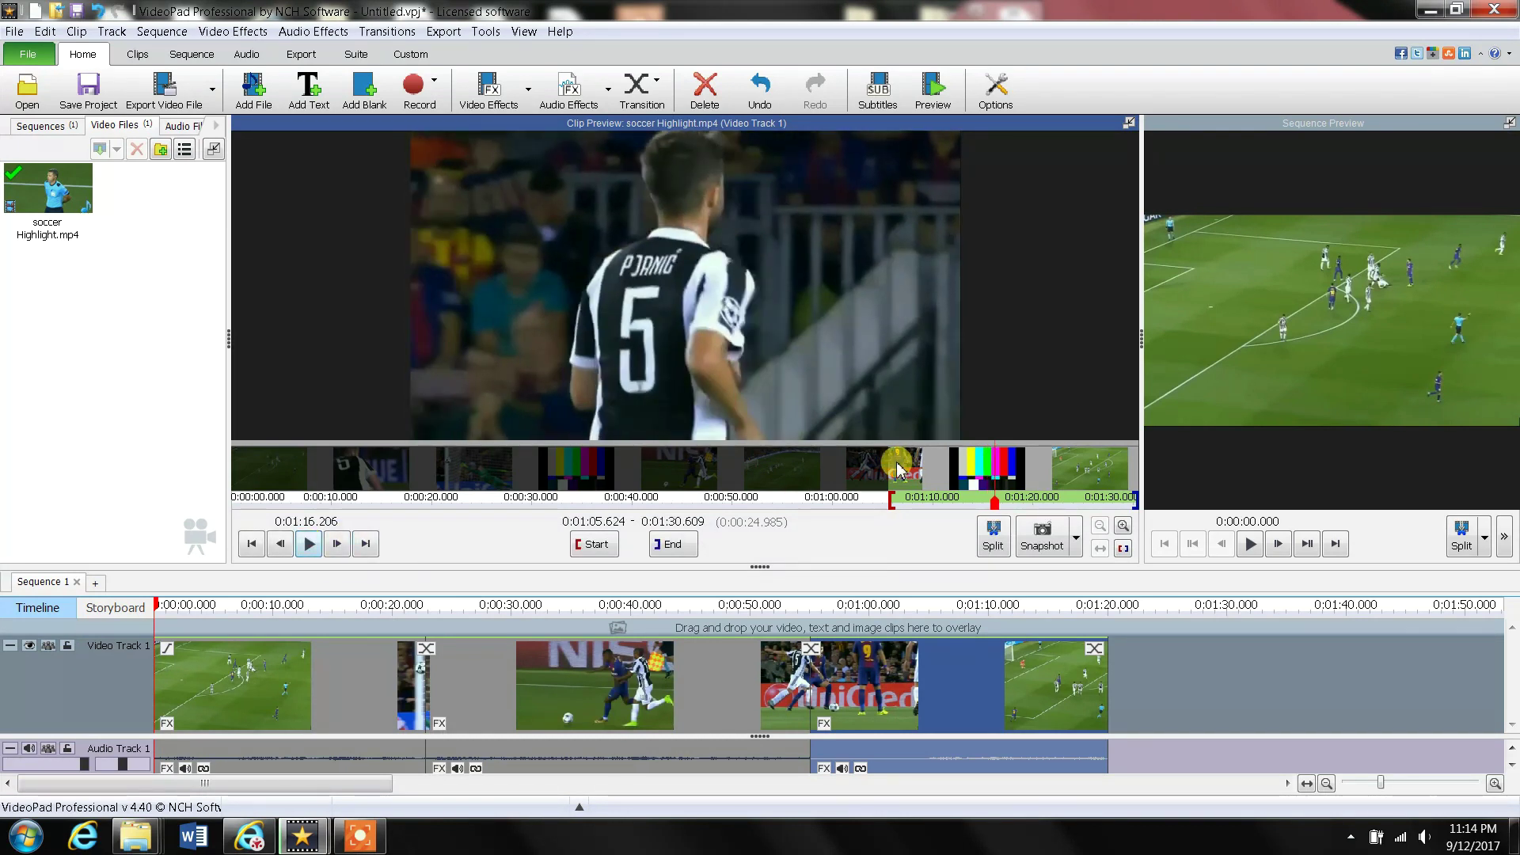
{"action": "left_click_drag", "start_coordinate": [995, 511], "coordinate": [993, 511]}
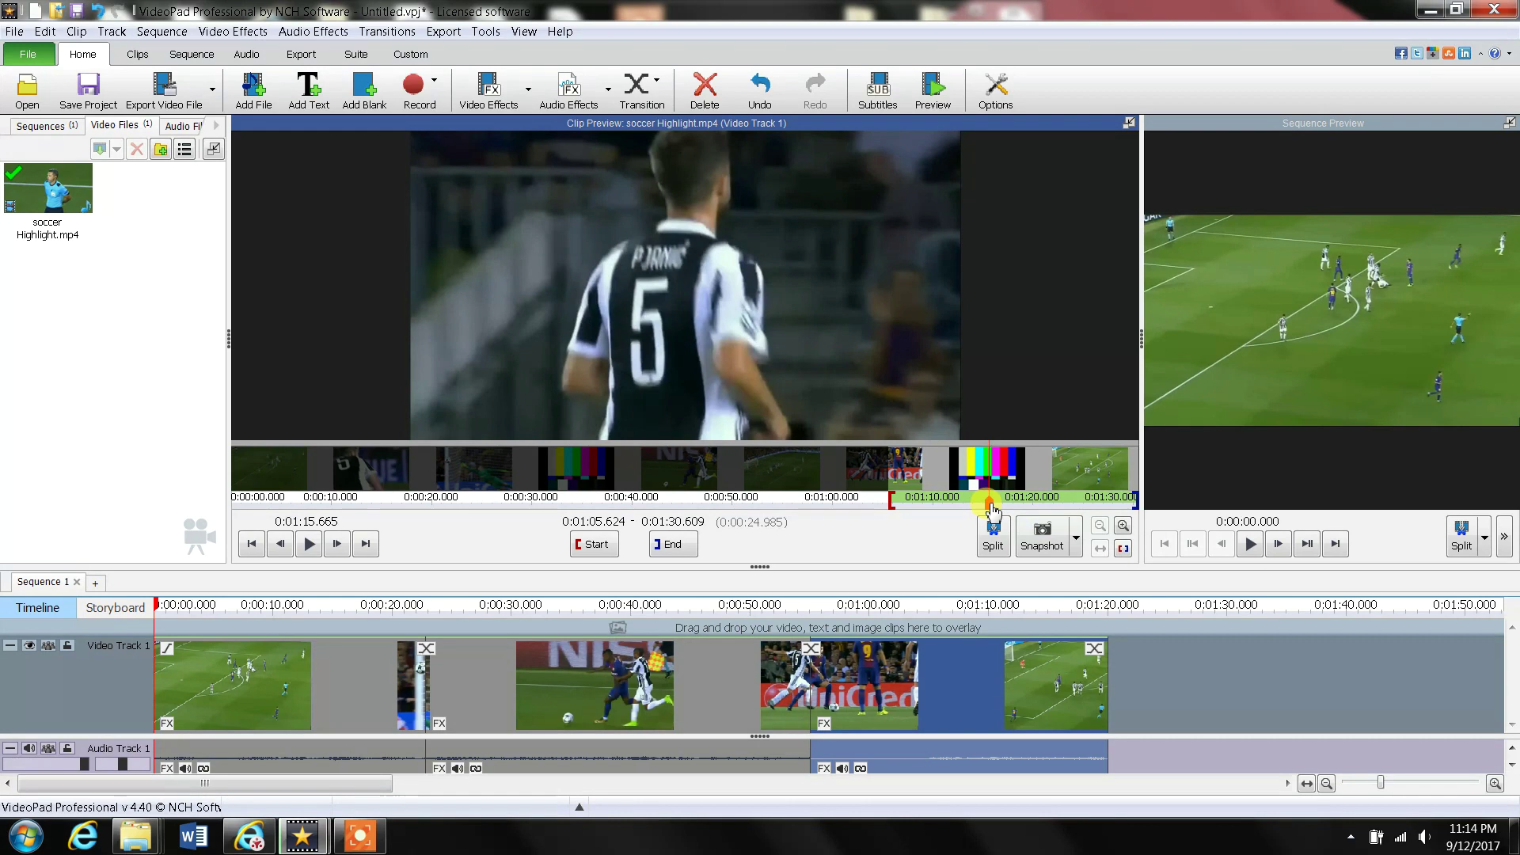
{"action": "left_click", "coordinate": [995, 544]}
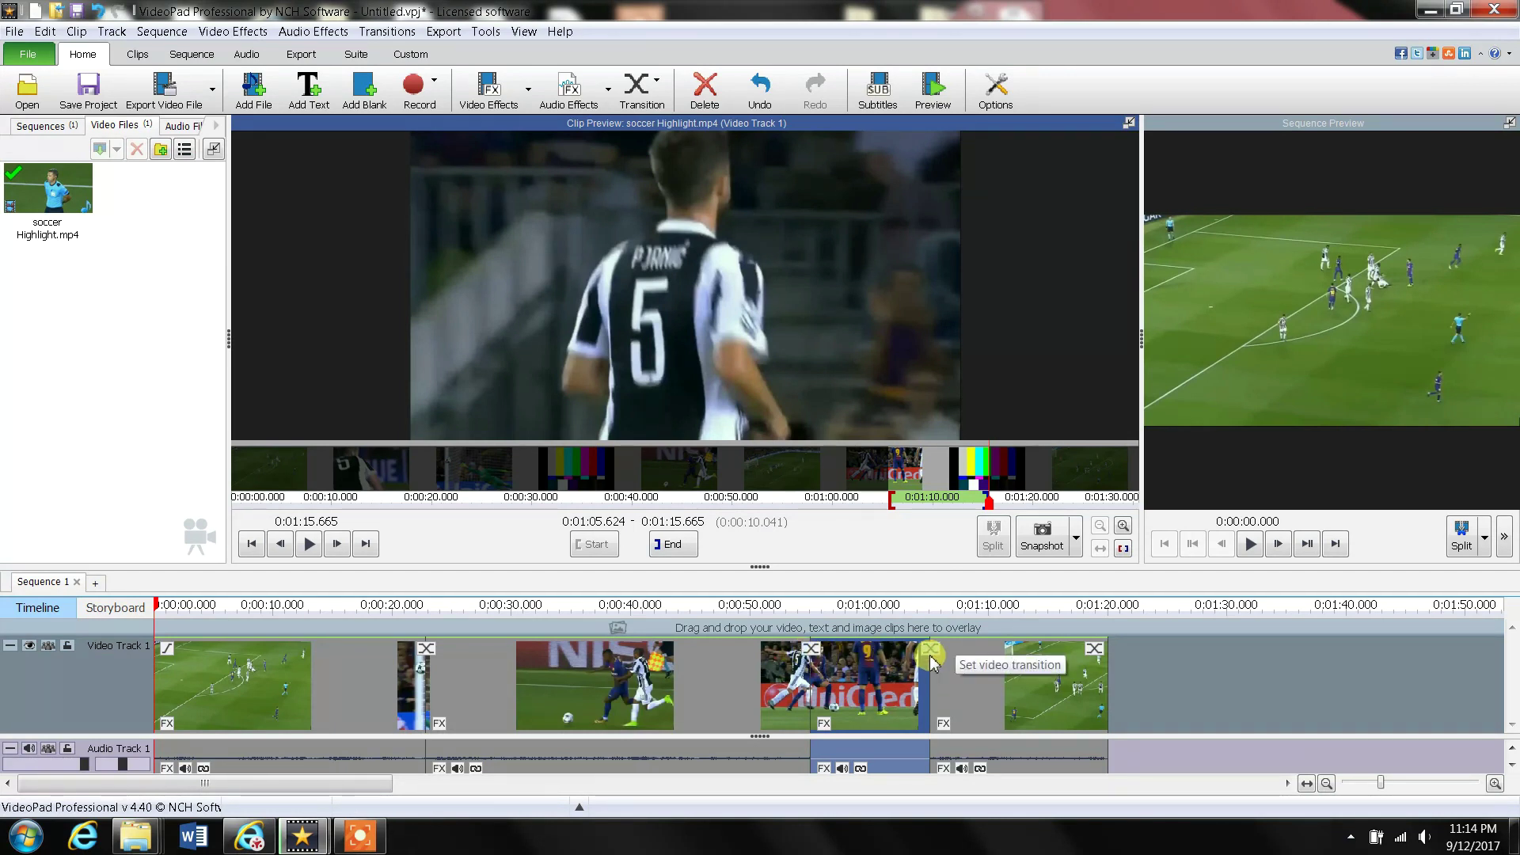
Delete the 0:00:10.041 colour-bar clip so the final match clip shifts left
{"action": "mouse_move", "coordinate": [871, 678]}
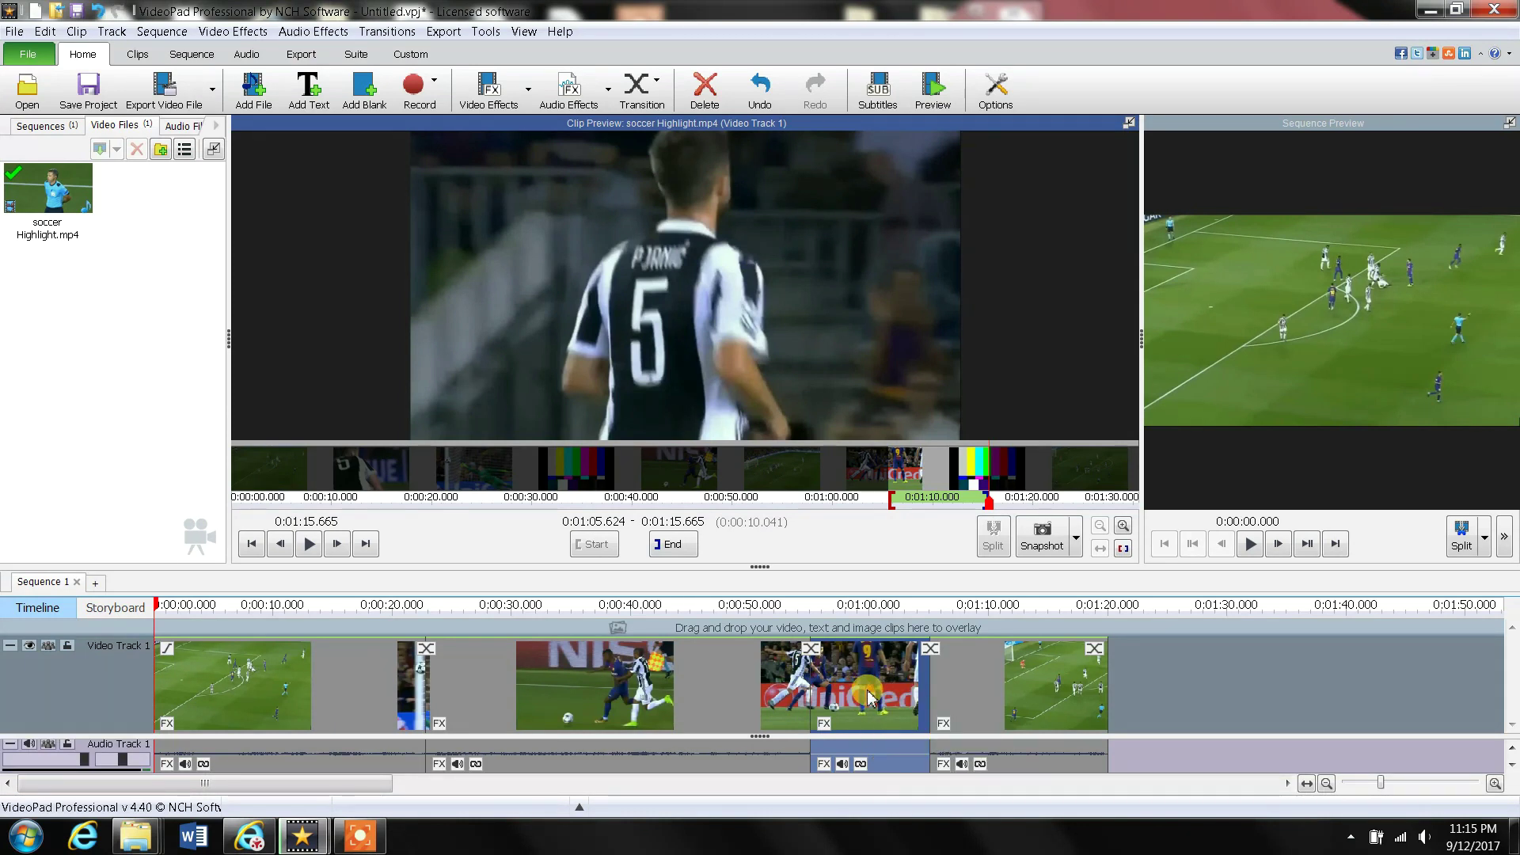
{"action": "left_click", "coordinate": [869, 698]}
{"action": "key", "text": "Delete"}
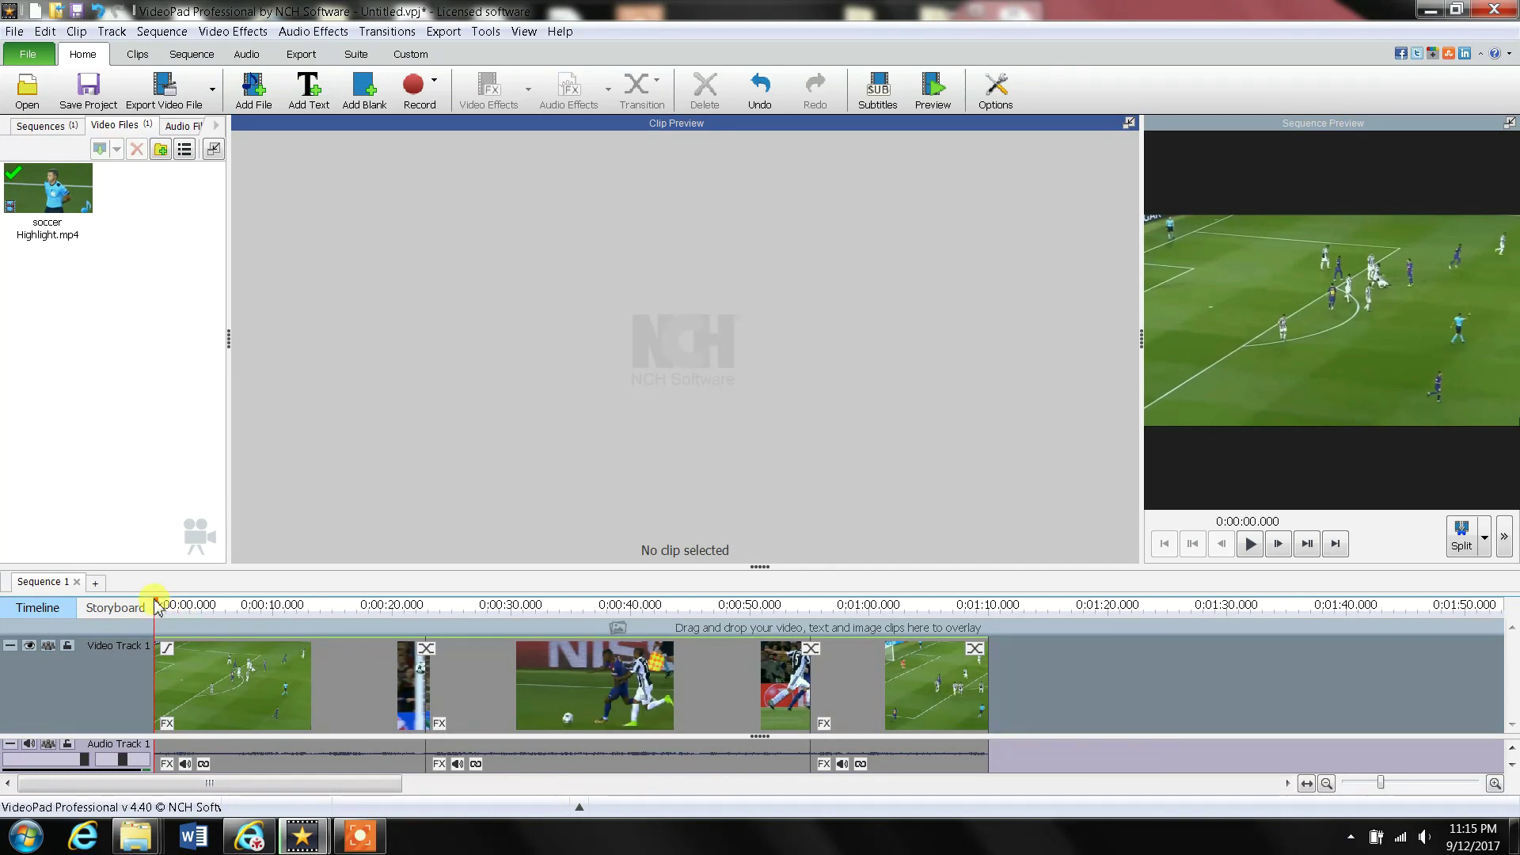
{"action": "left_click_drag", "start_coordinate": [159, 606], "coordinate": [157, 605]}
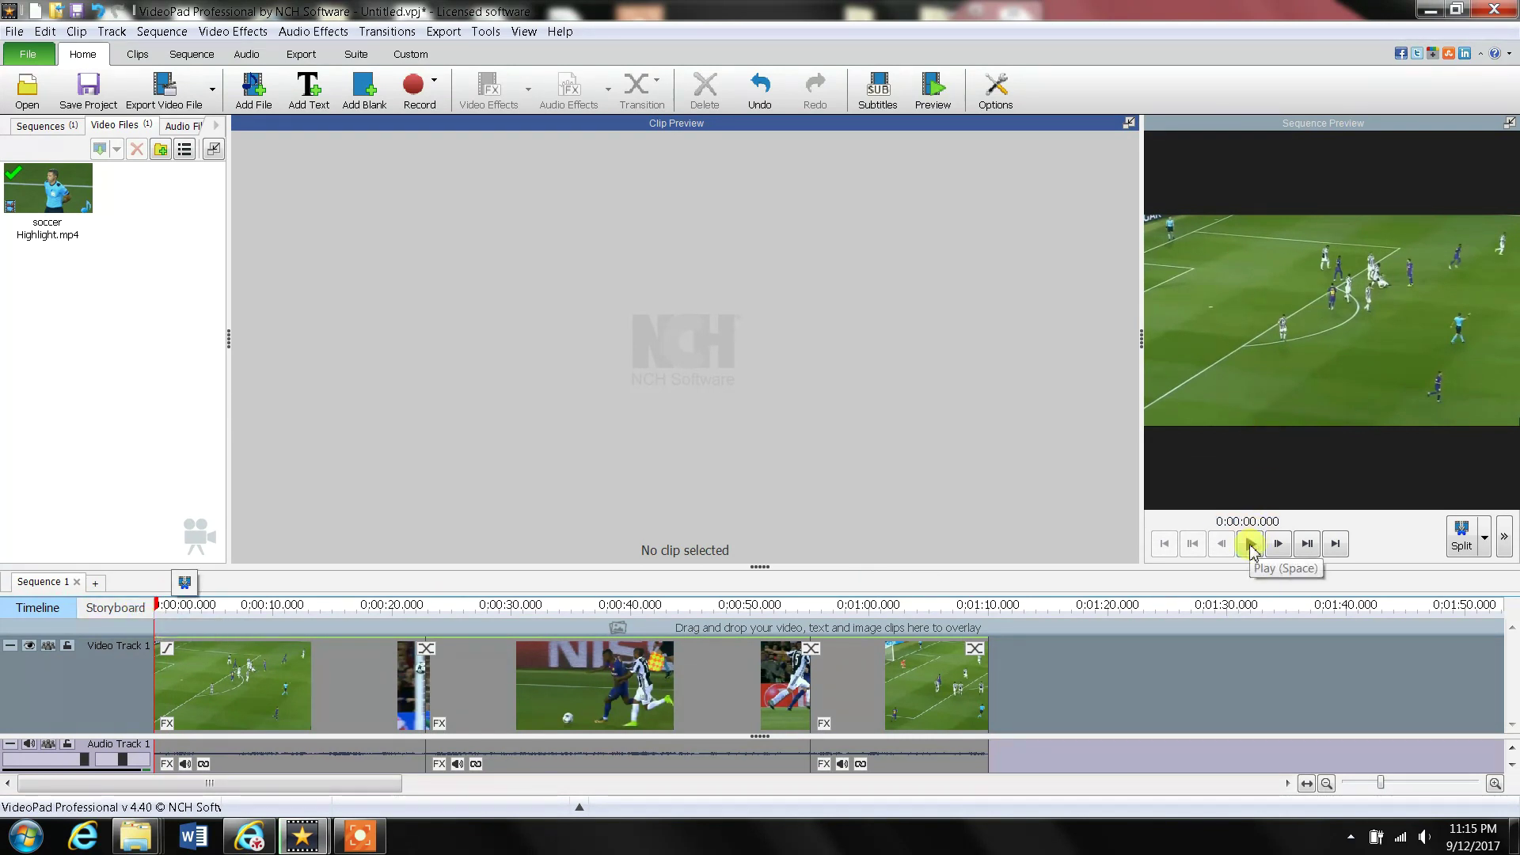
{"action": "left_click", "coordinate": [1251, 544]}
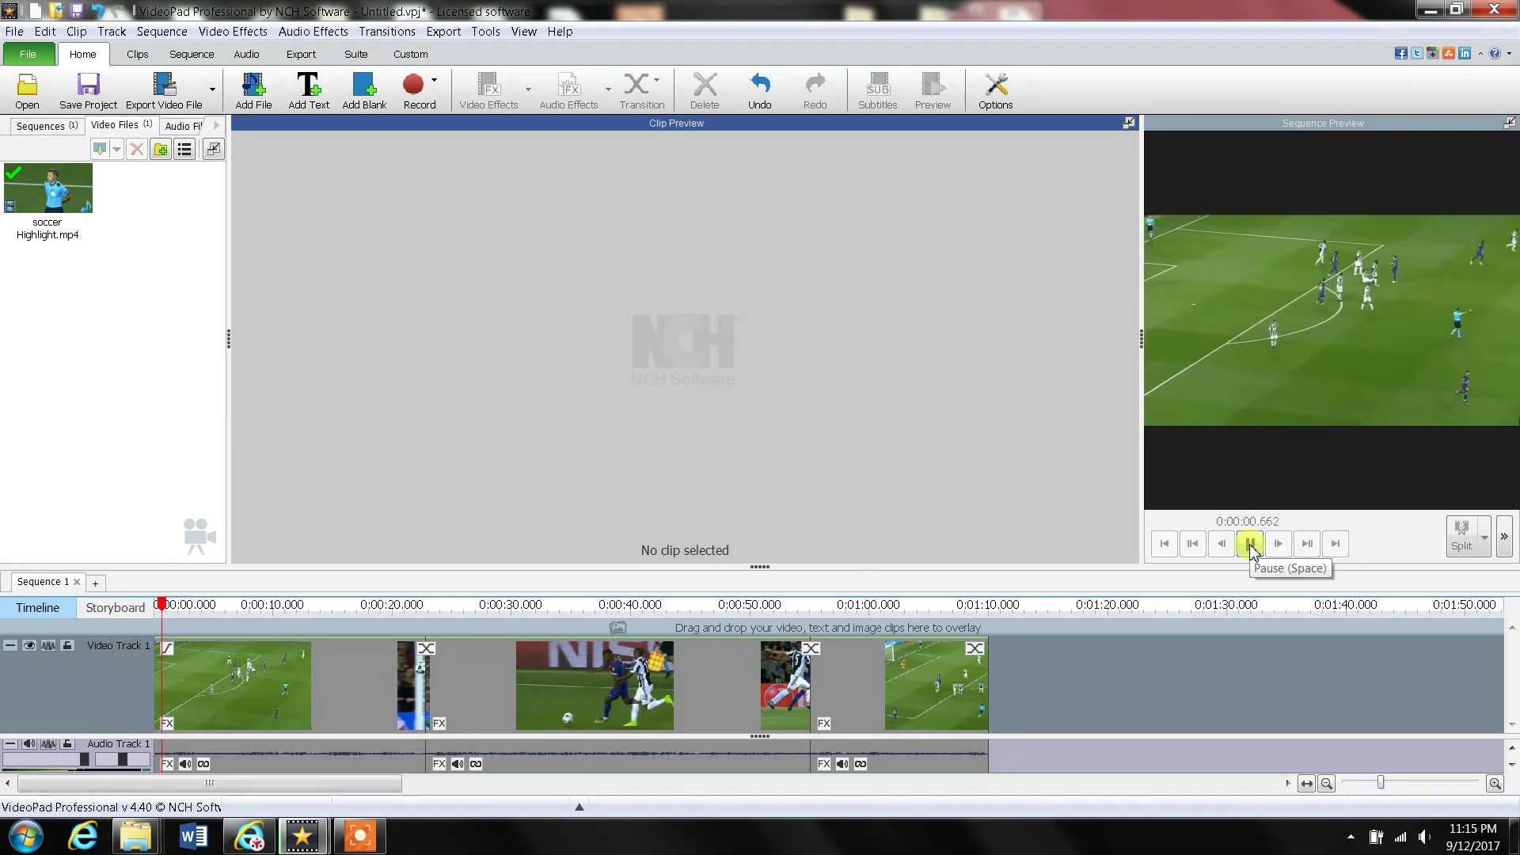